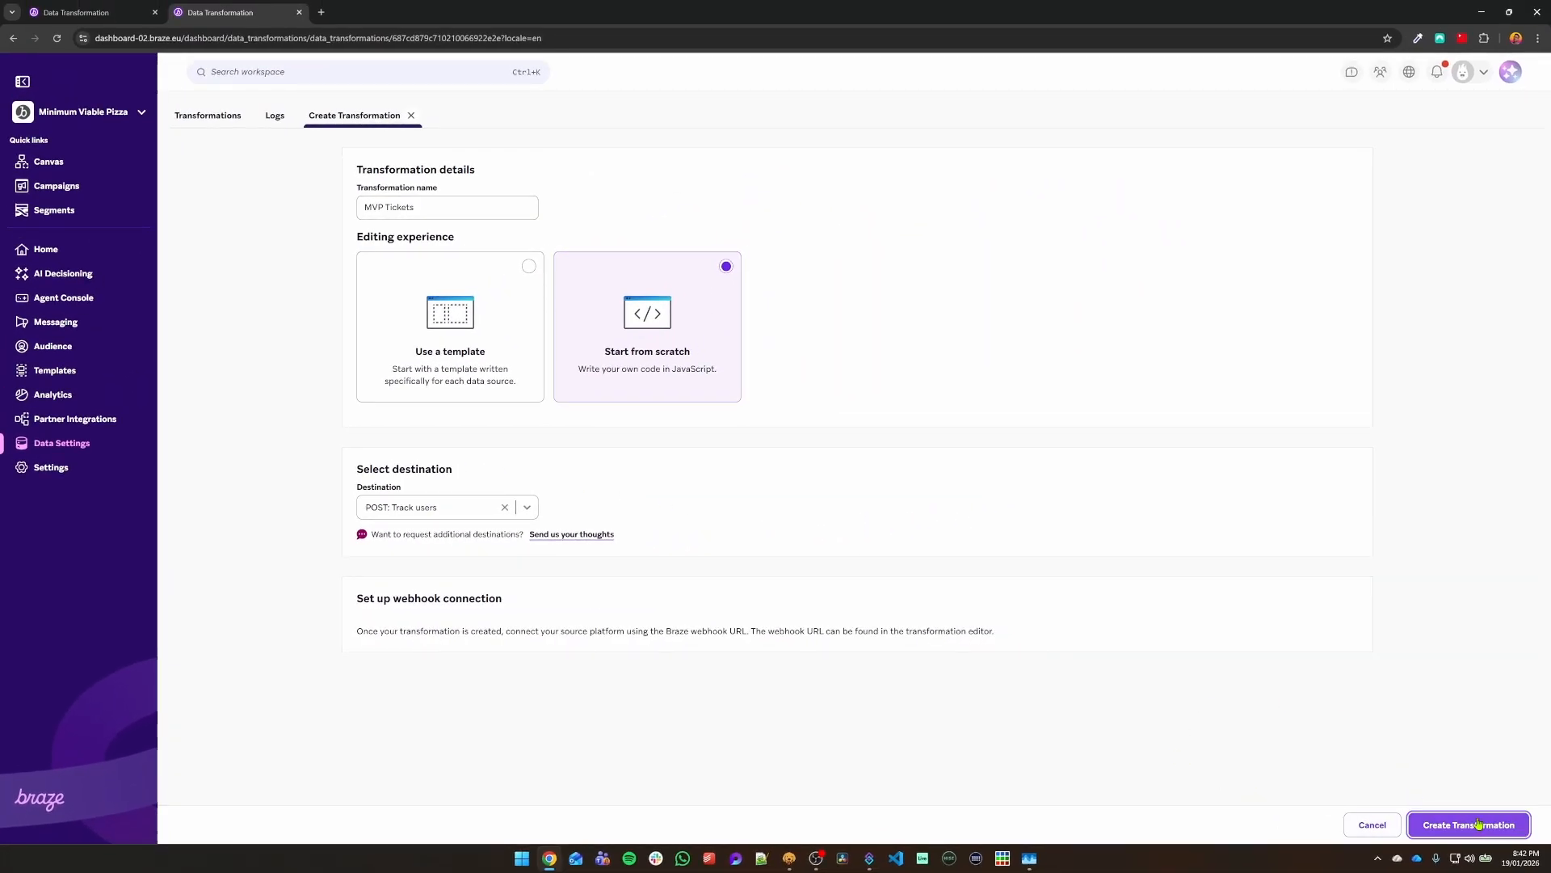
Step: Create the from-scratch 'MVP Tickets' JavaScript transformation with POST: Track users as its destination
click(1478, 824)
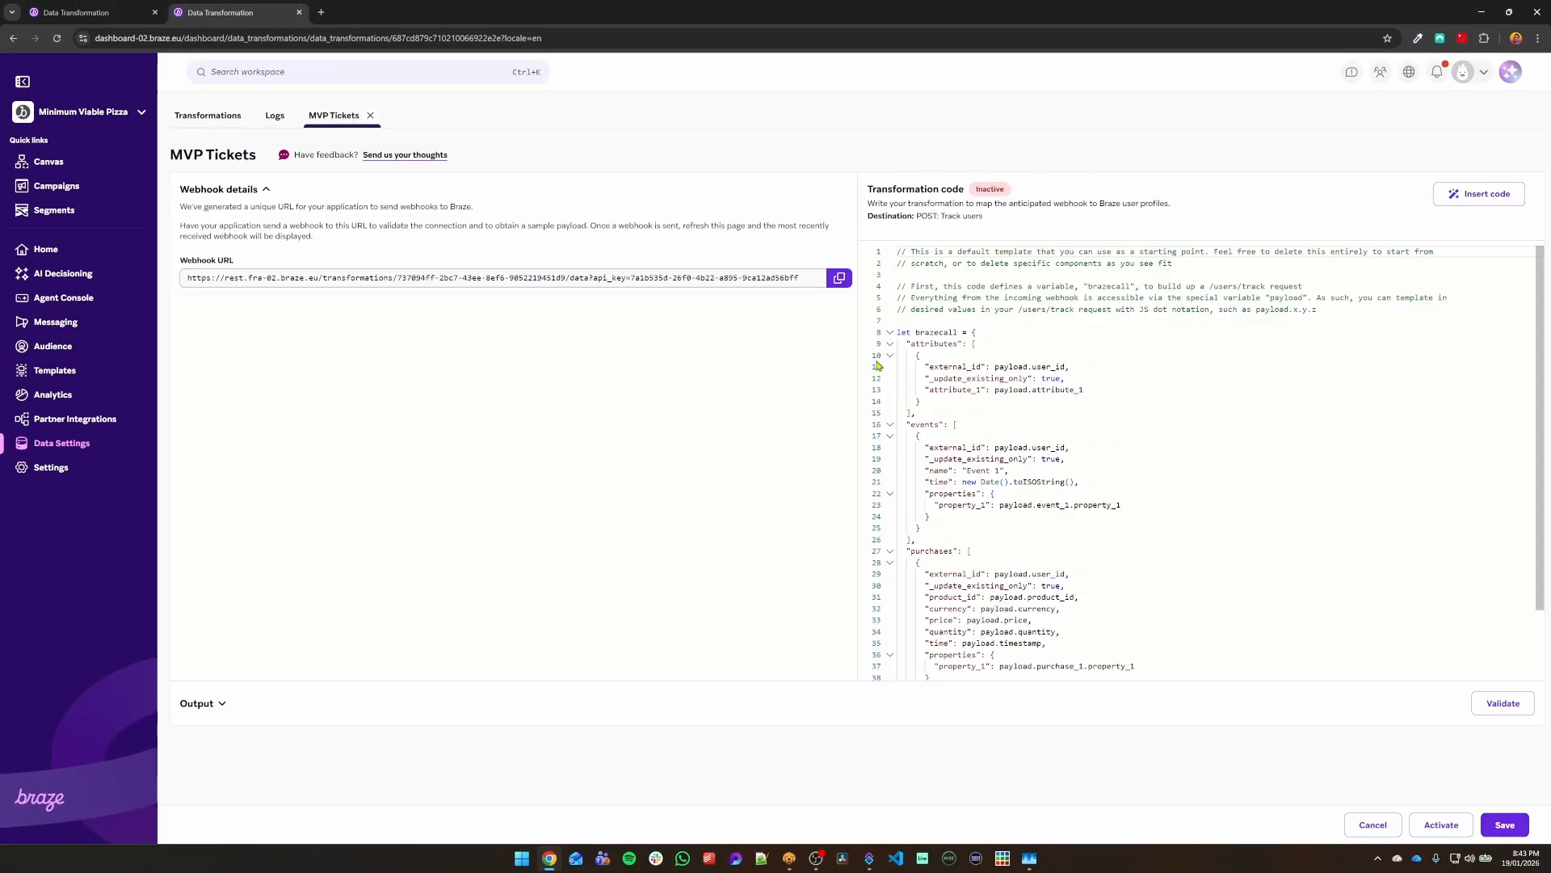
Step: Review the default template code and brazecall object, copy the webhook URL, and switch to Bruno
drag(1065, 298, 1053, 663)
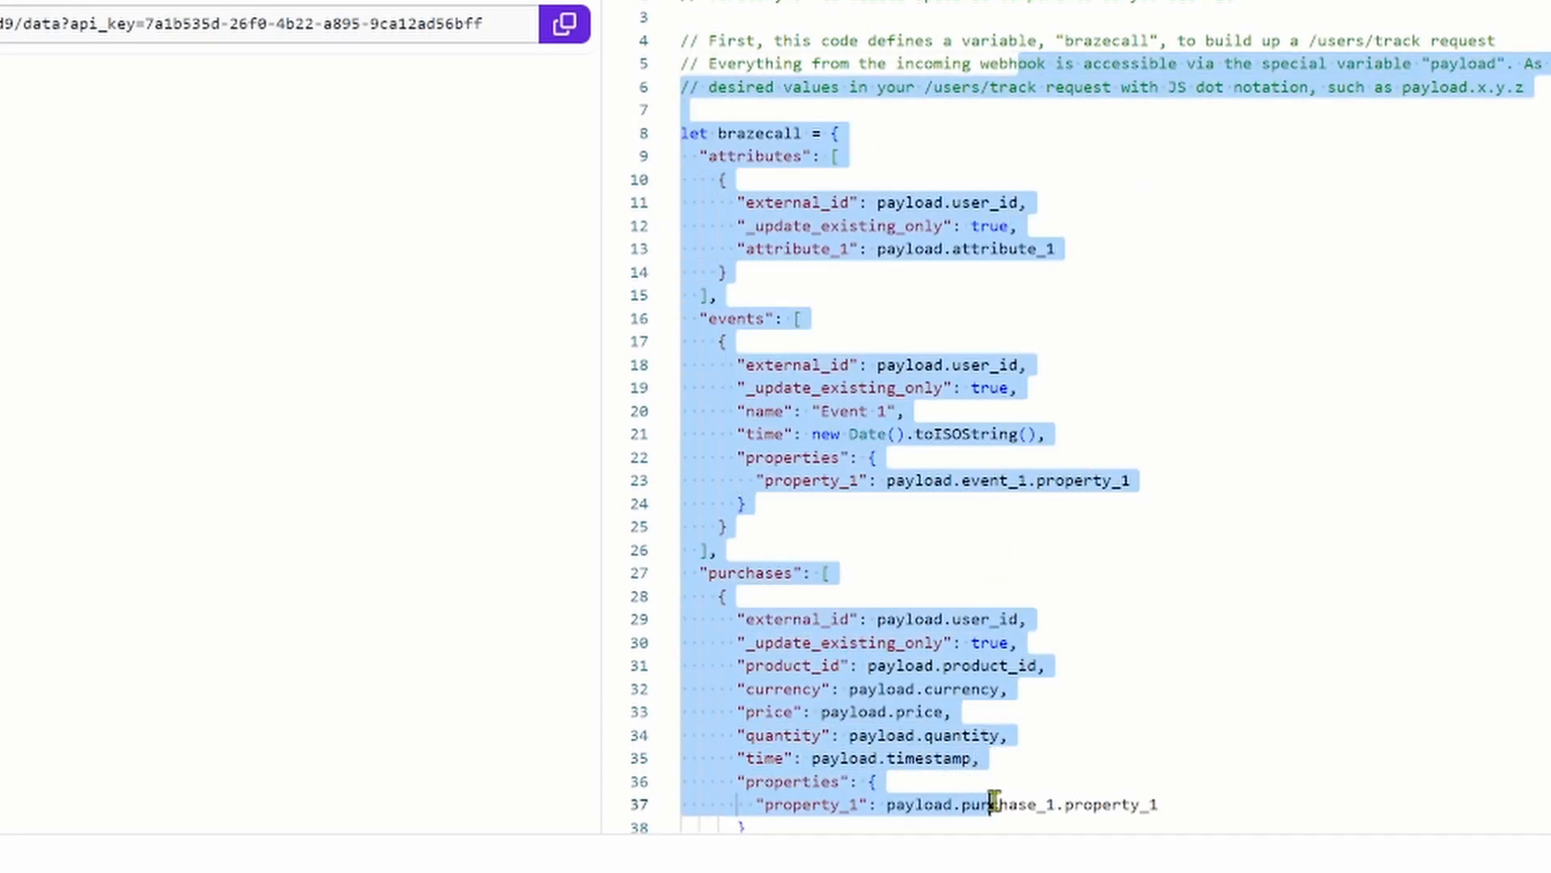
click(1321, 777)
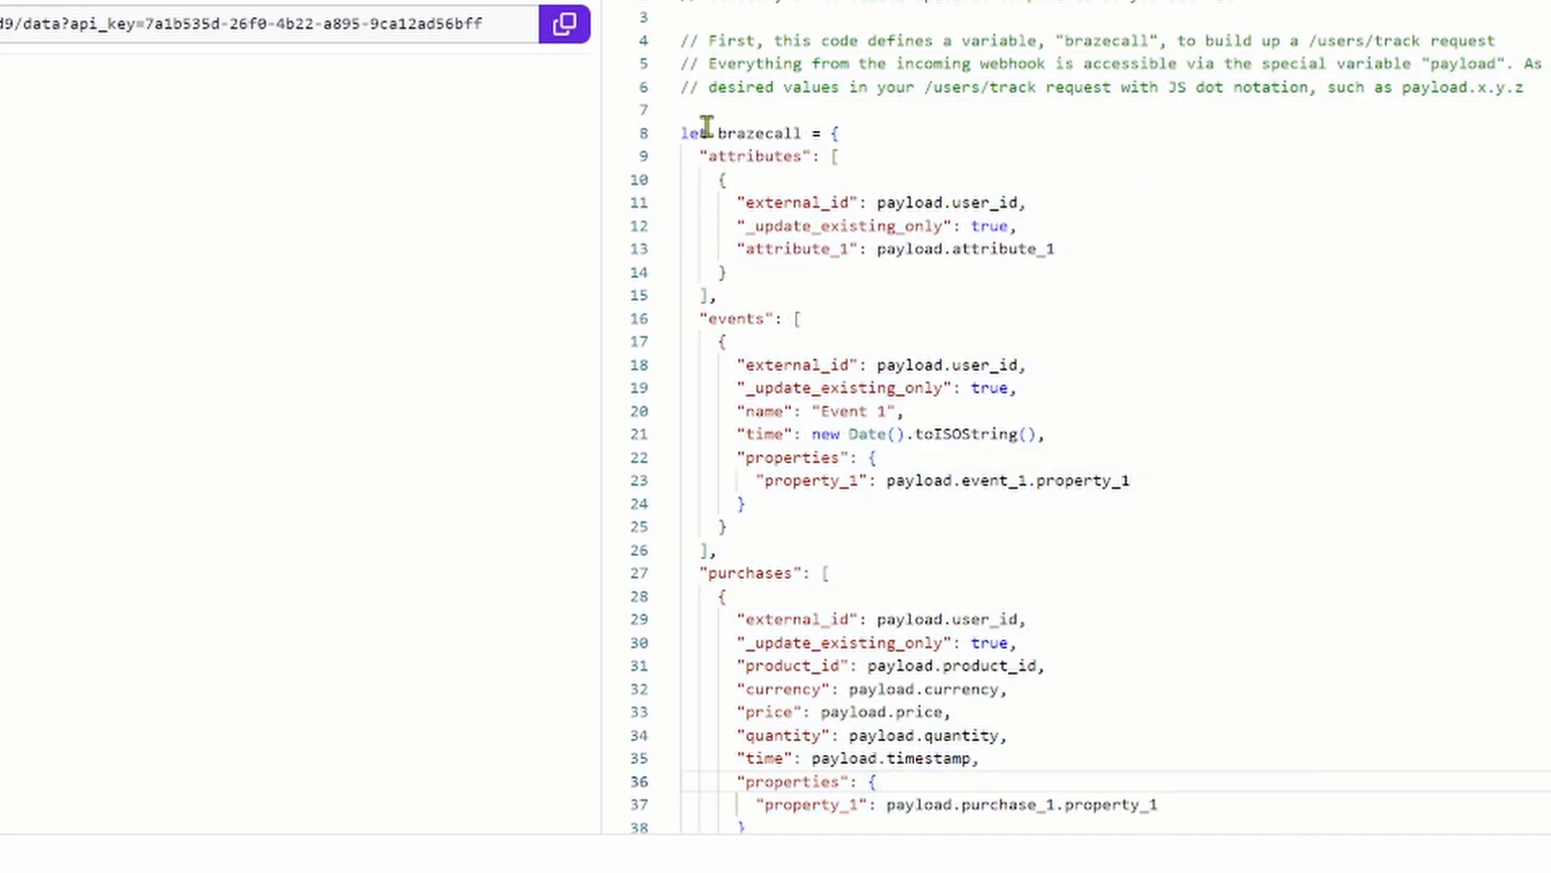
drag(708, 132, 943, 757)
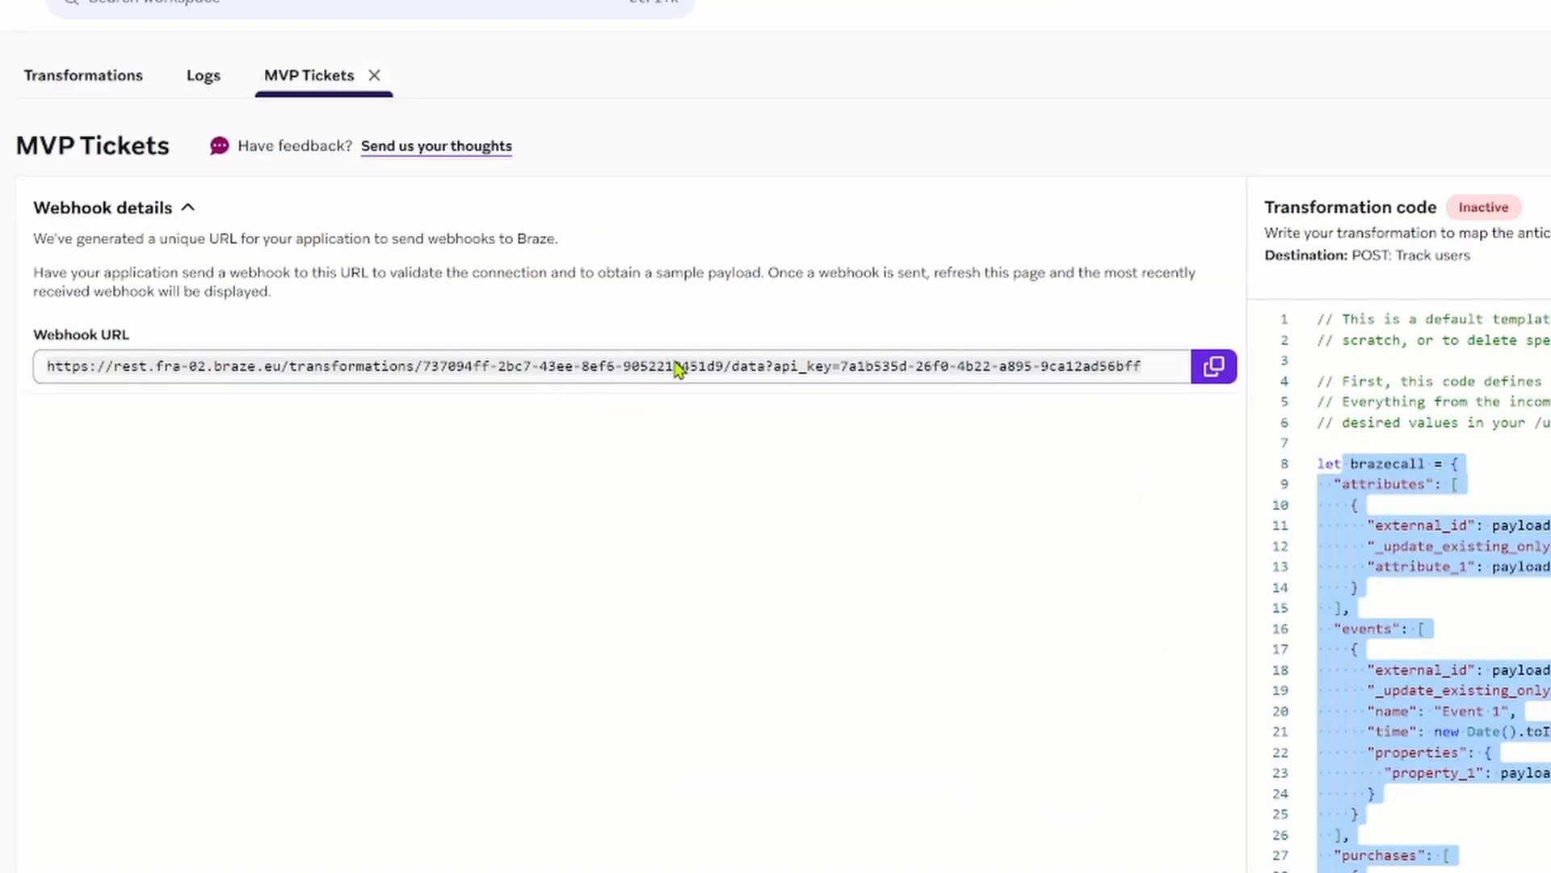
click(1214, 366)
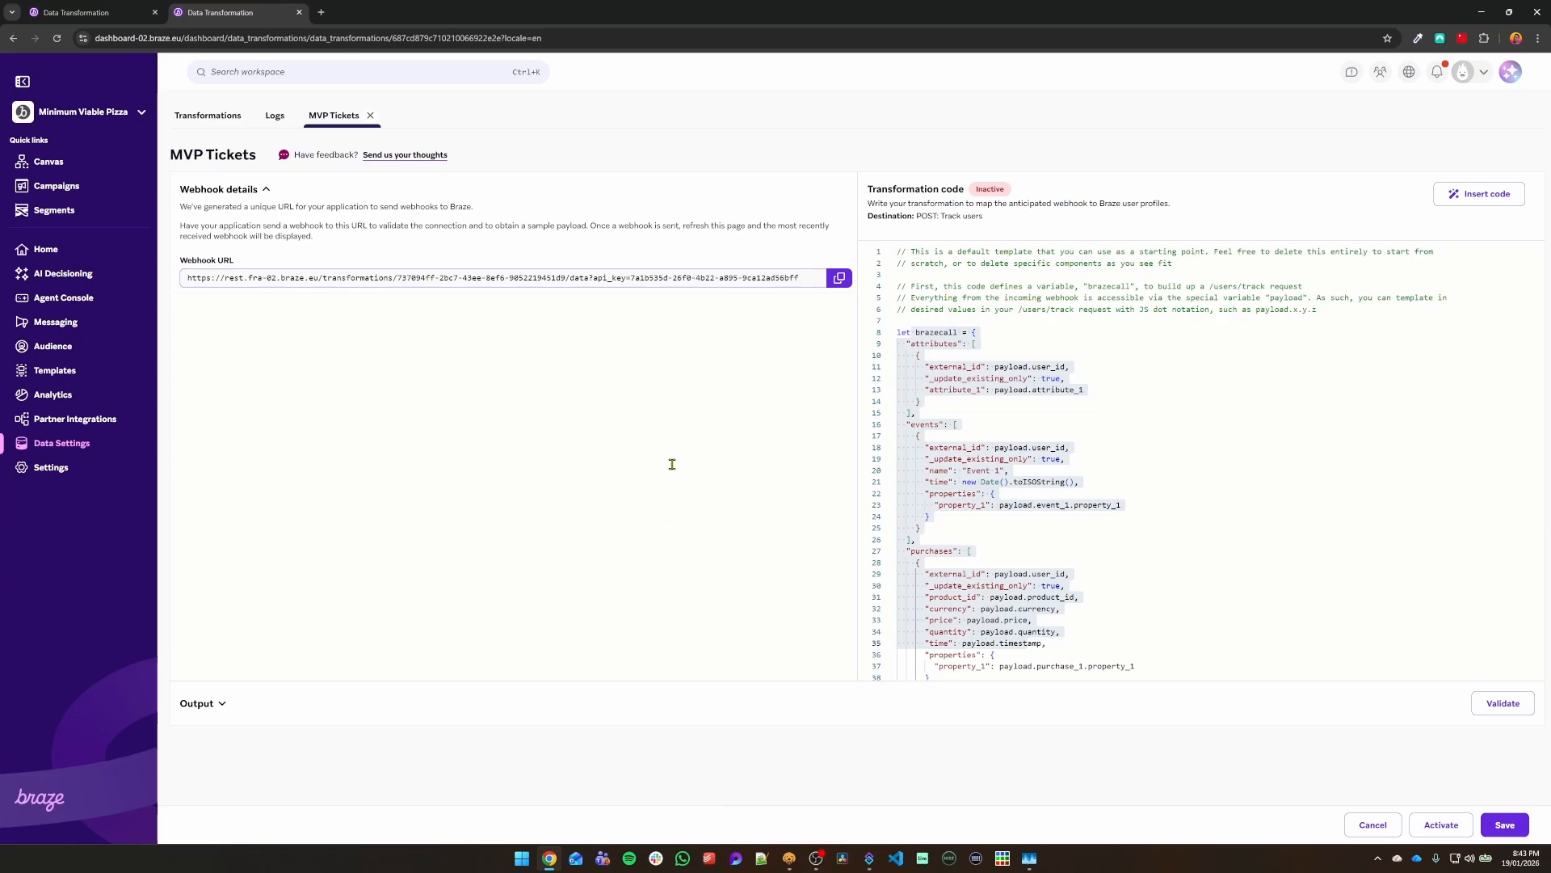
click(788, 861)
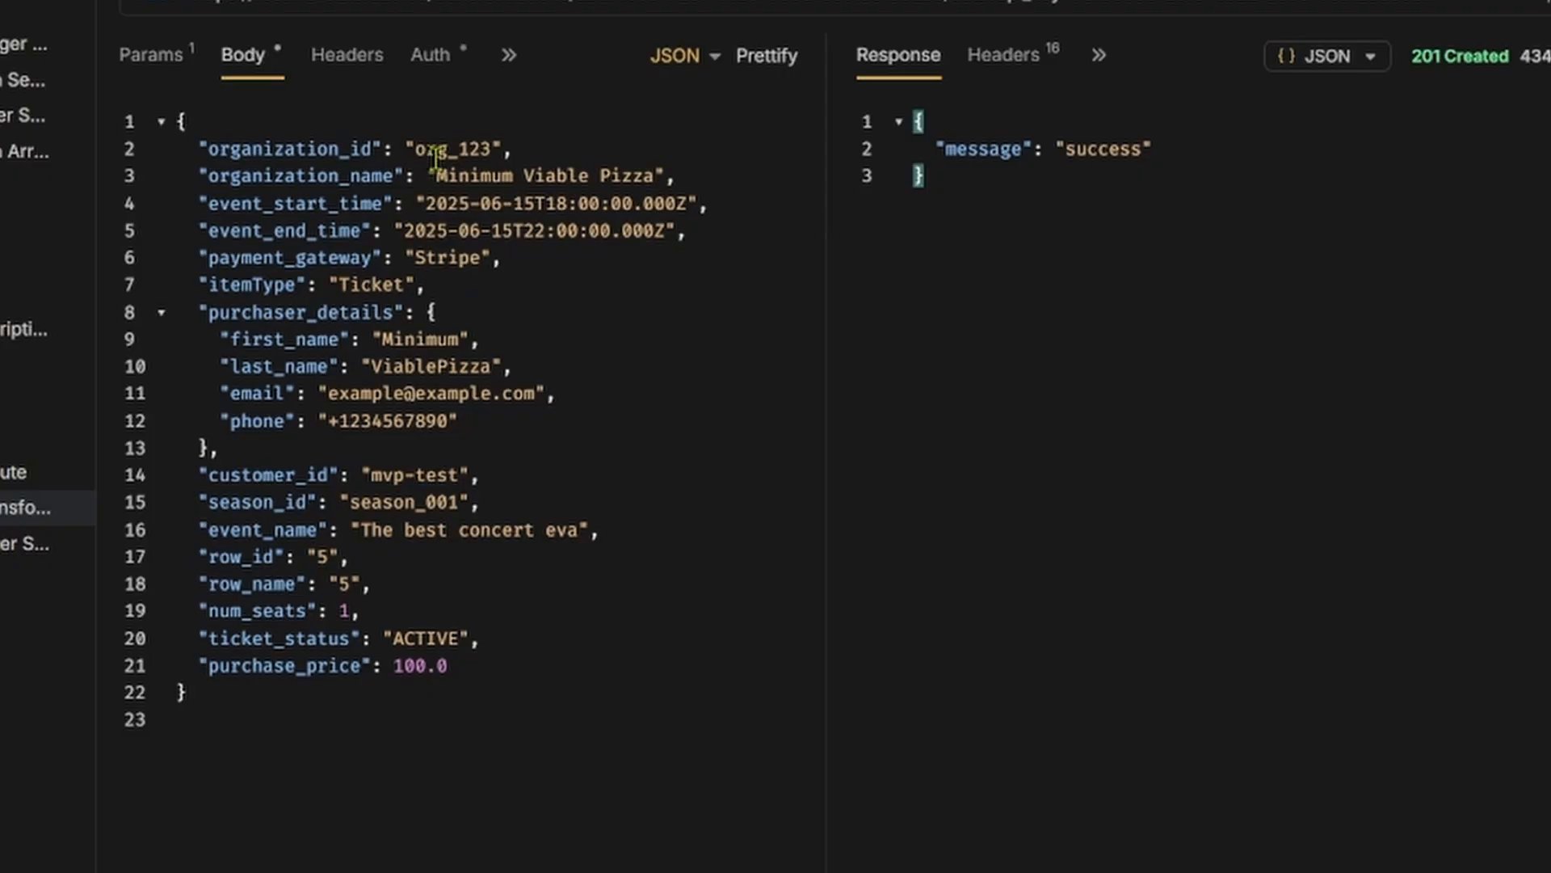
Step: Send the sample ticket-purchase JSON webhook from Bruno with Ctrl+Enter, then return to Braze
drag(436, 149, 175, 719)
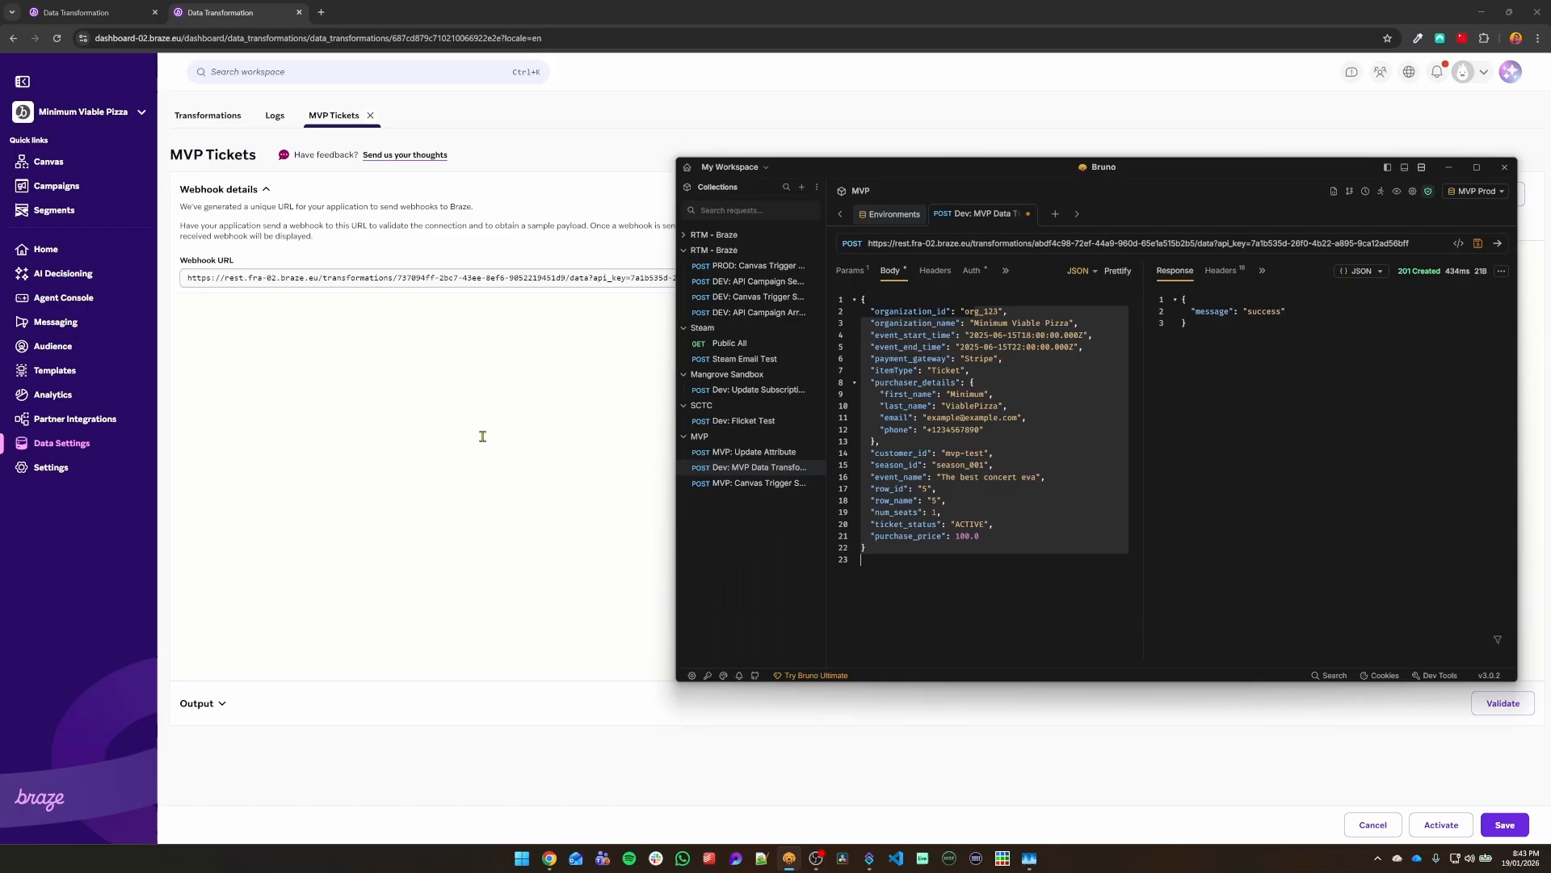
click(482, 436)
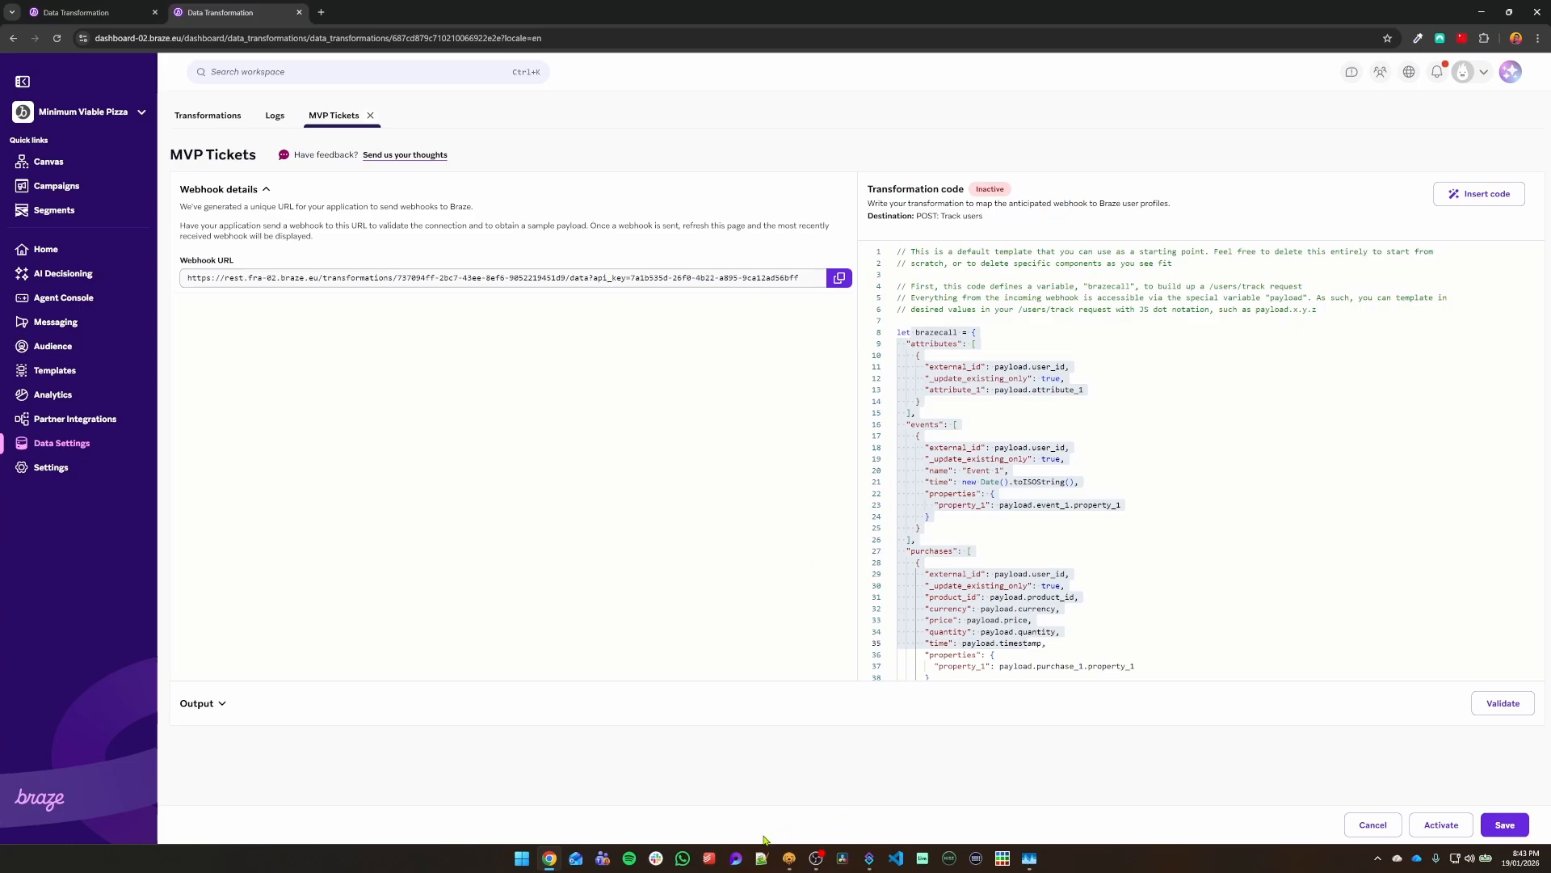
click(790, 858)
key(ctrl+Return)
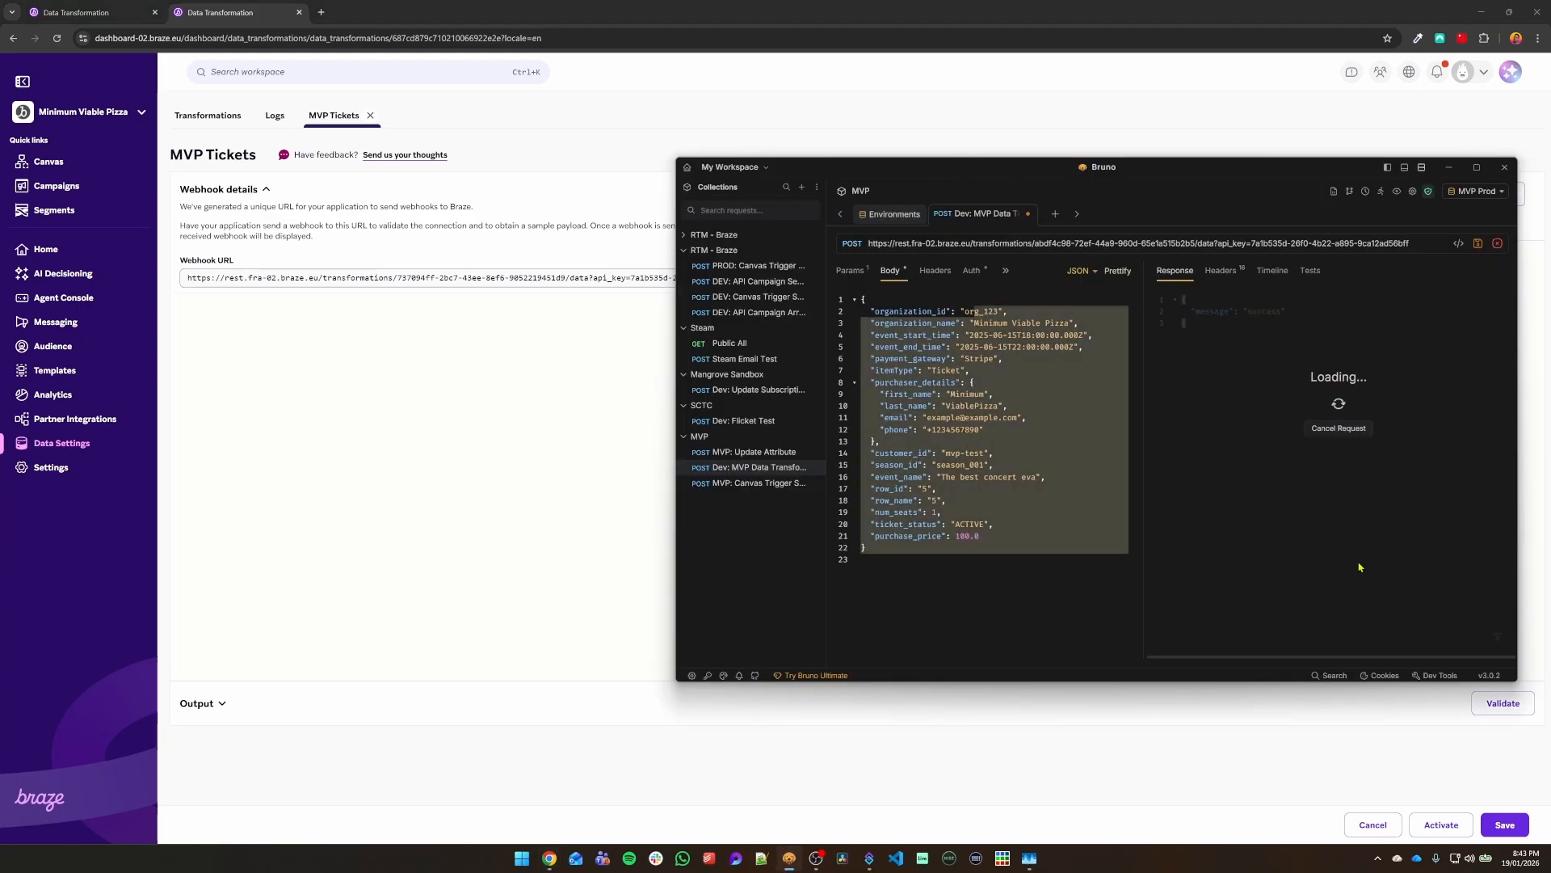
click(520, 464)
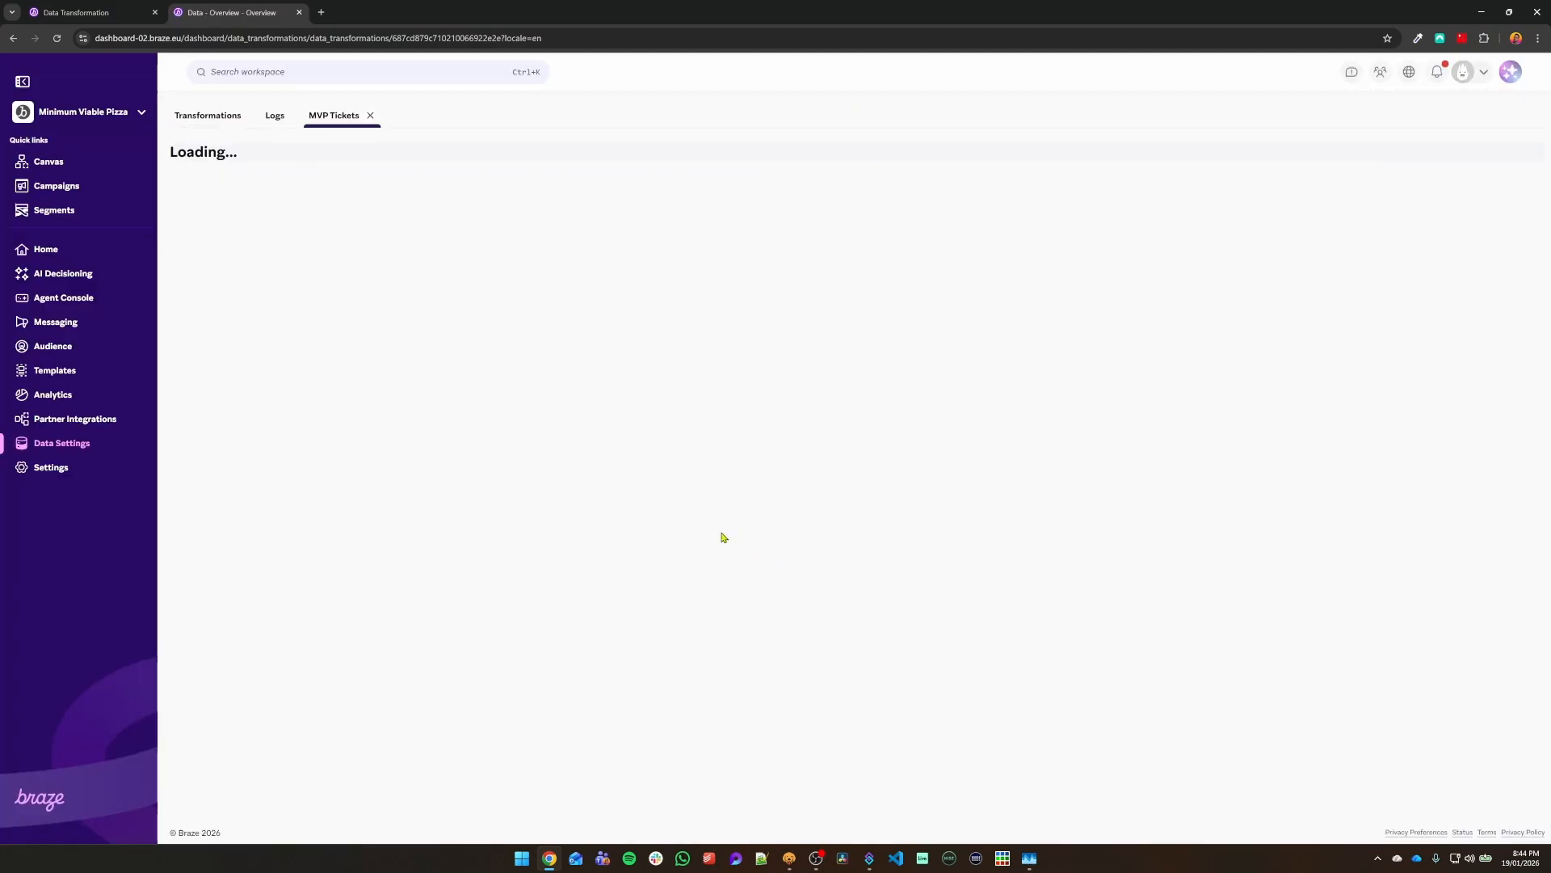
Step: Review the received webhook payload fields from organization_id through purchase_price
drag(388, 527, 203, 245)
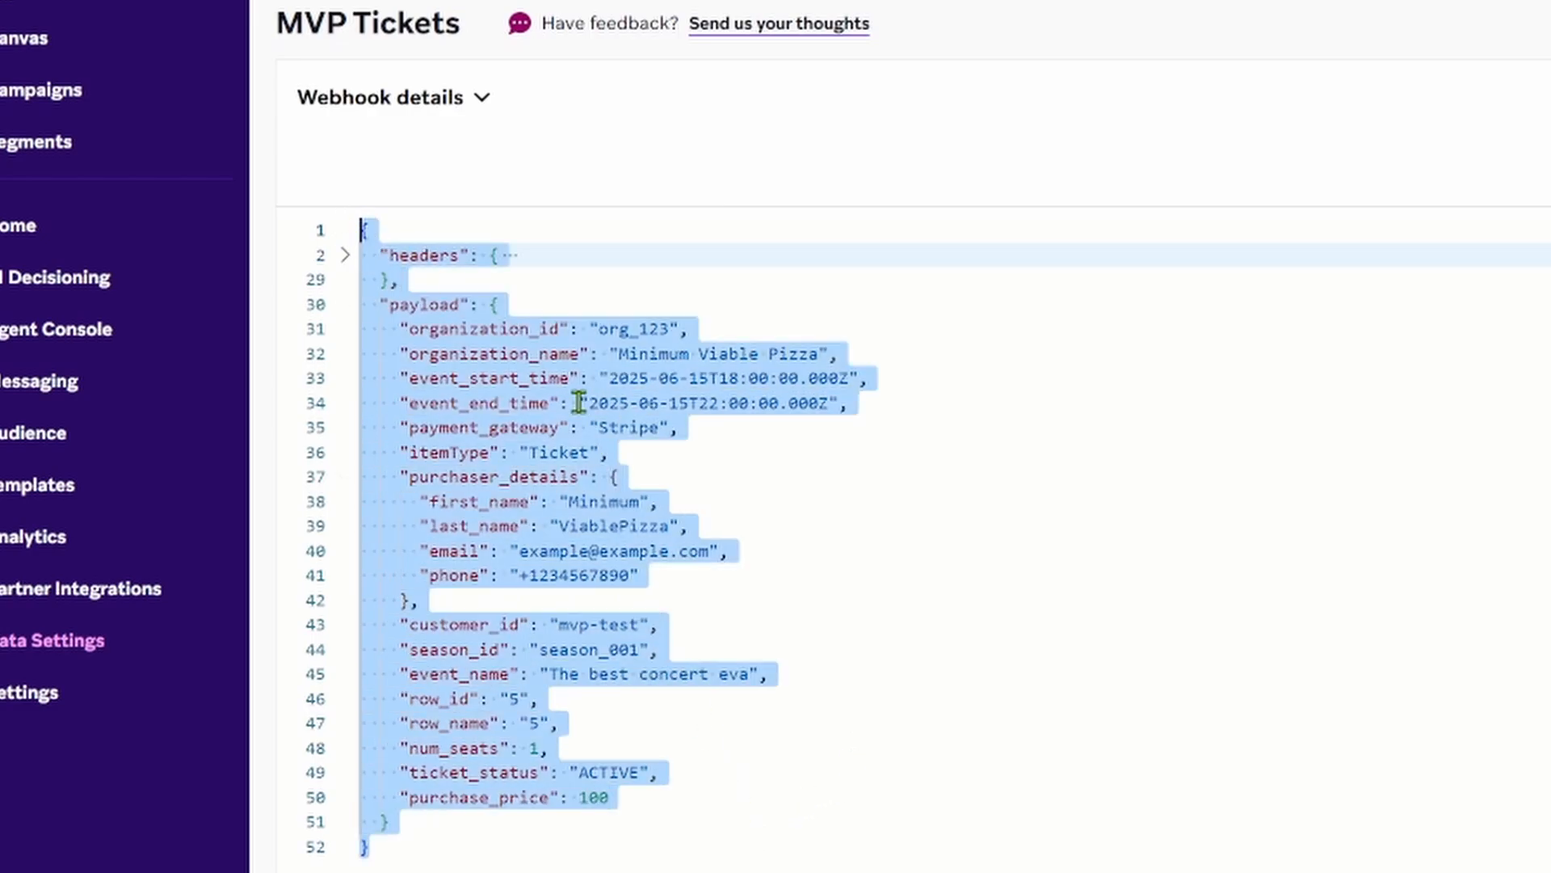
click(1044, 721)
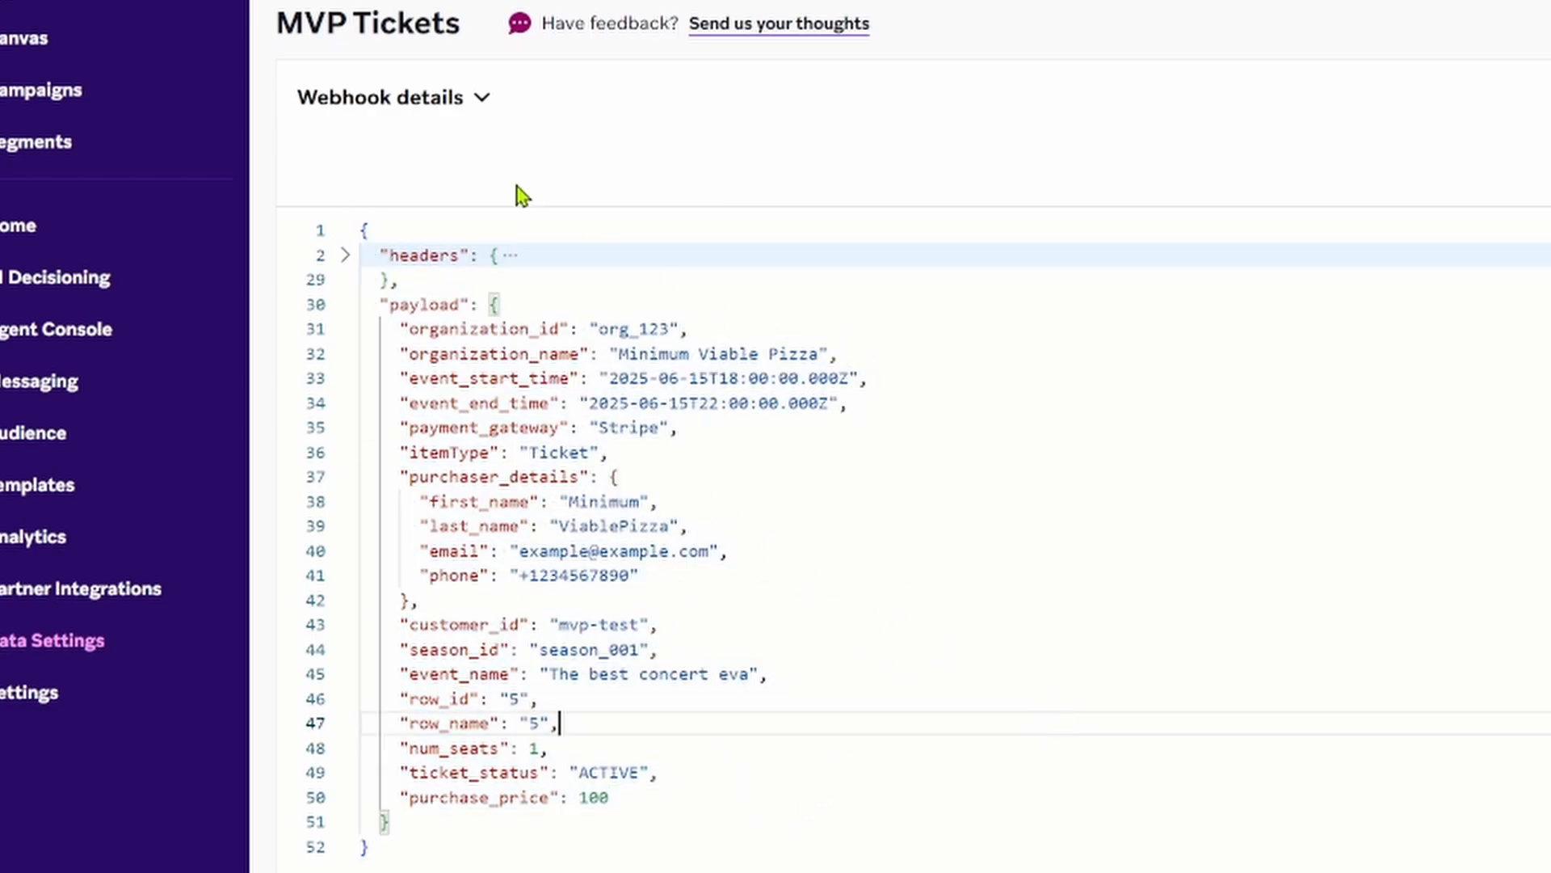
click(478, 99)
click(478, 98)
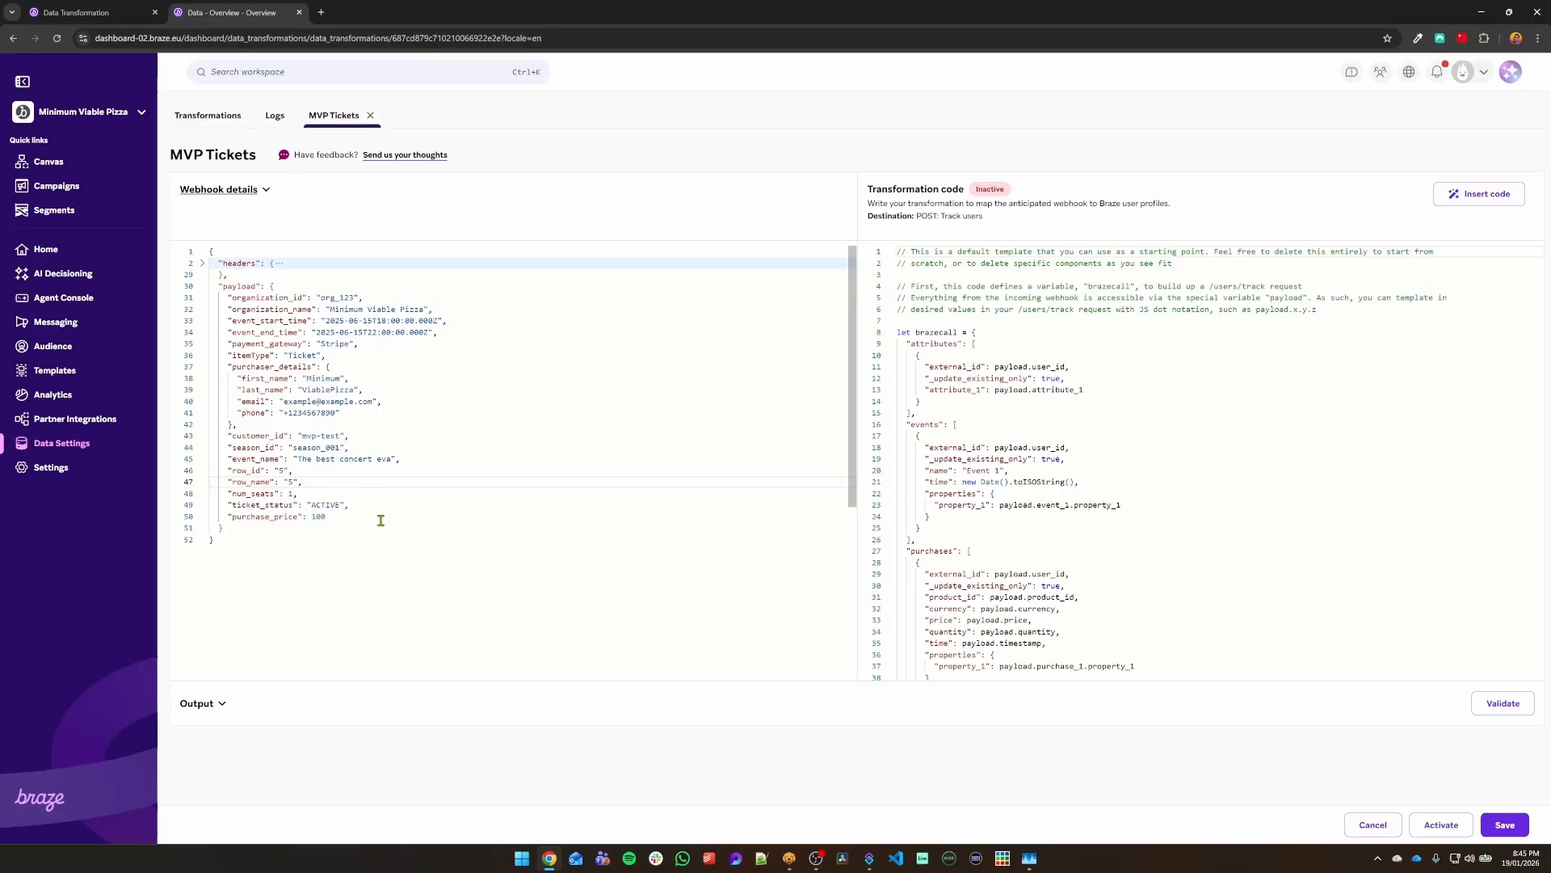
drag(380, 521, 255, 299)
Step: Select the attributes and events blocks, lines 9–26, in the transformation code
drag(1118, 551, 909, 331)
scroll(1084, 499, down, 2)
scroll(1083, 500, up, 2)
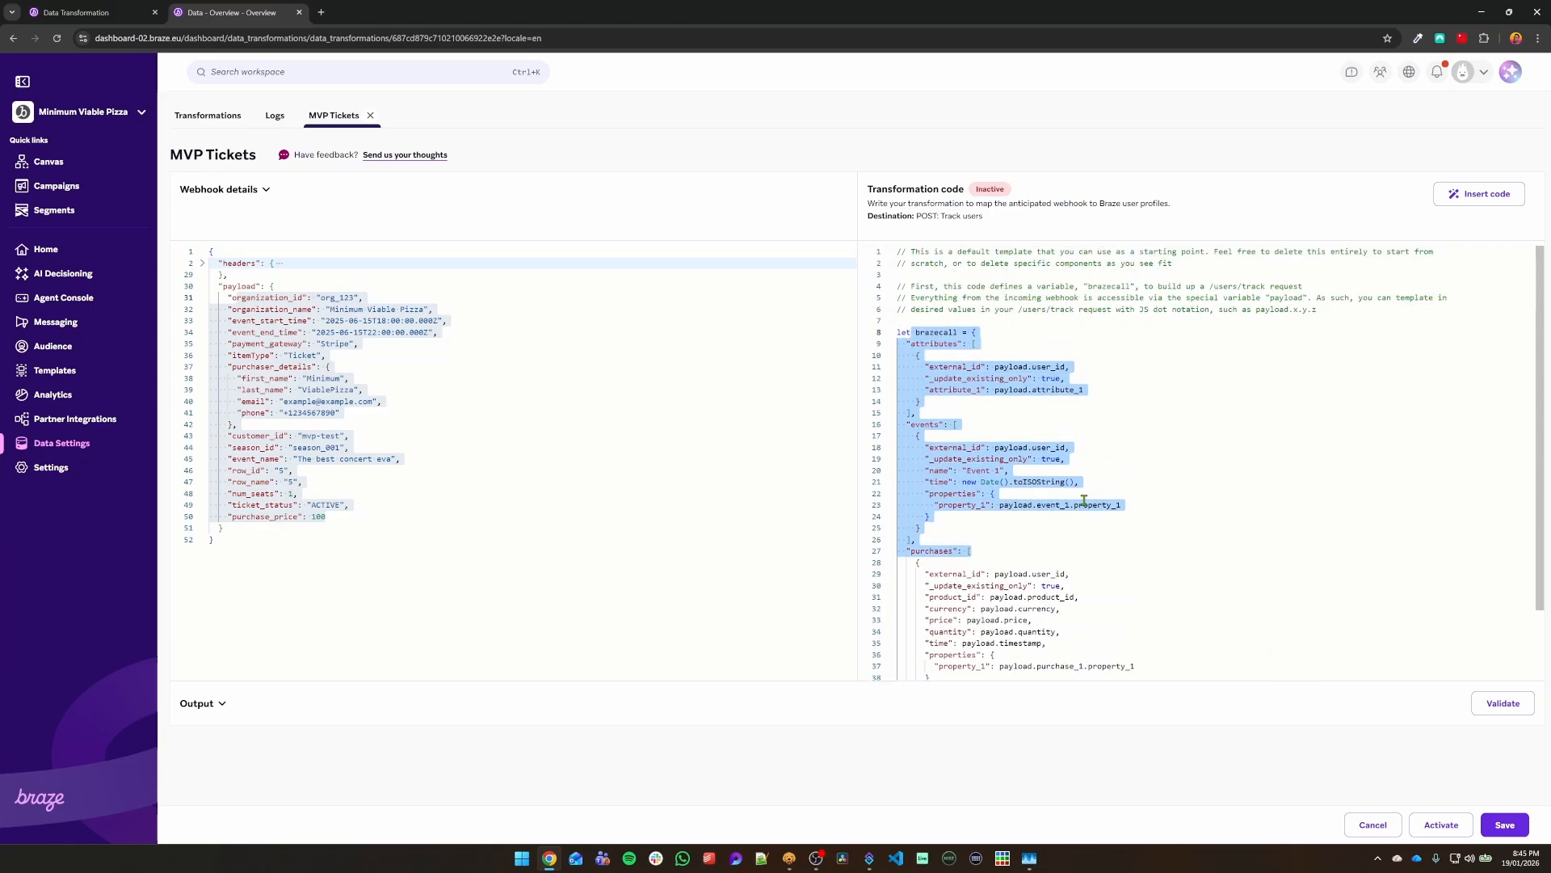
click(1089, 542)
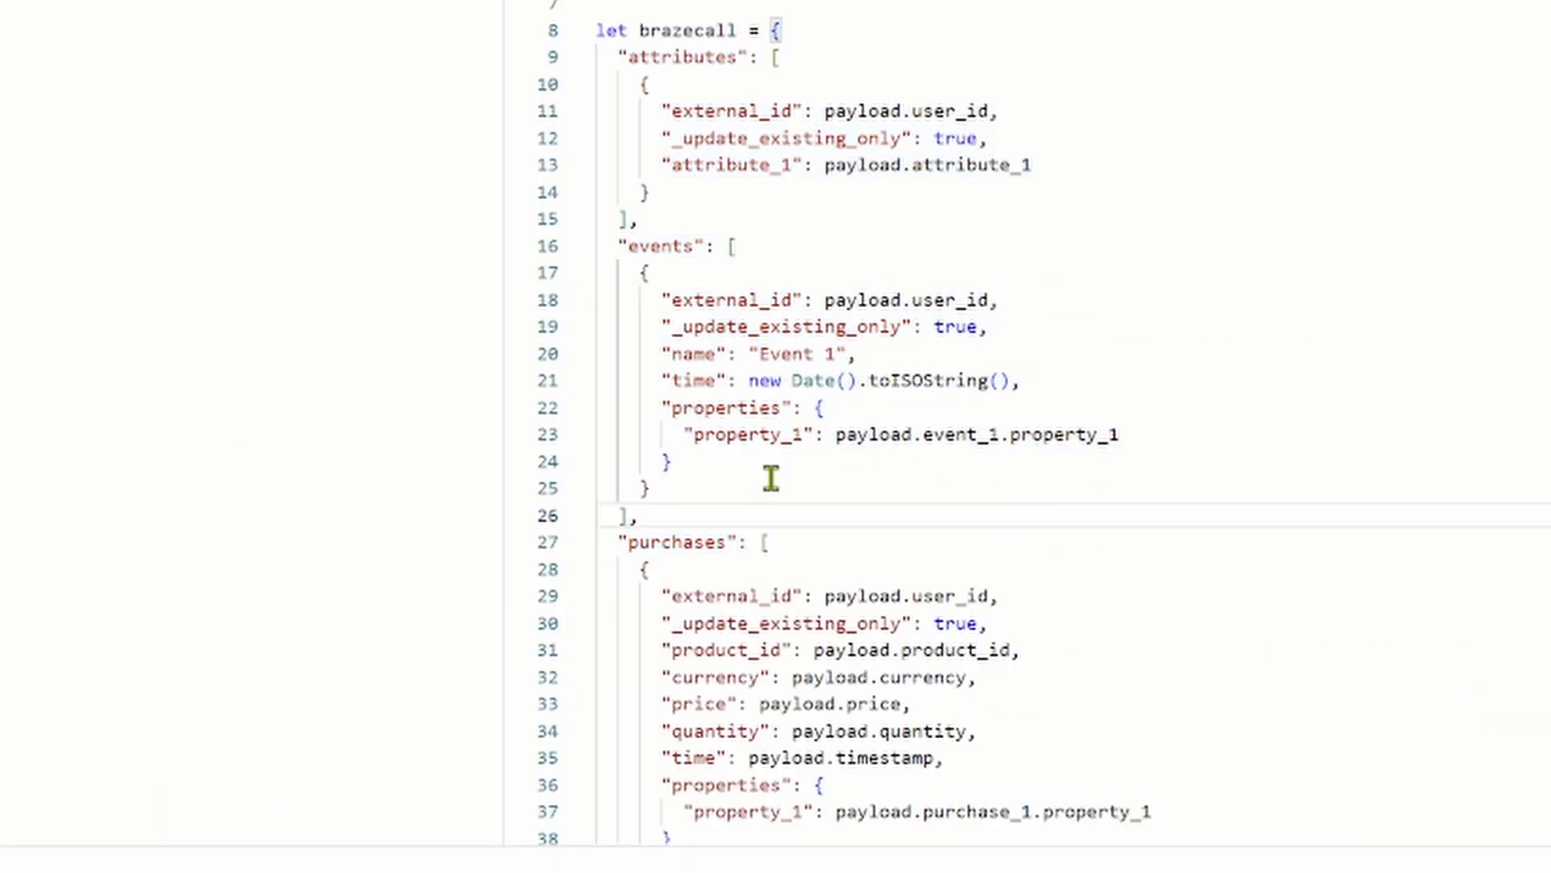
drag(609, 259, 883, 443)
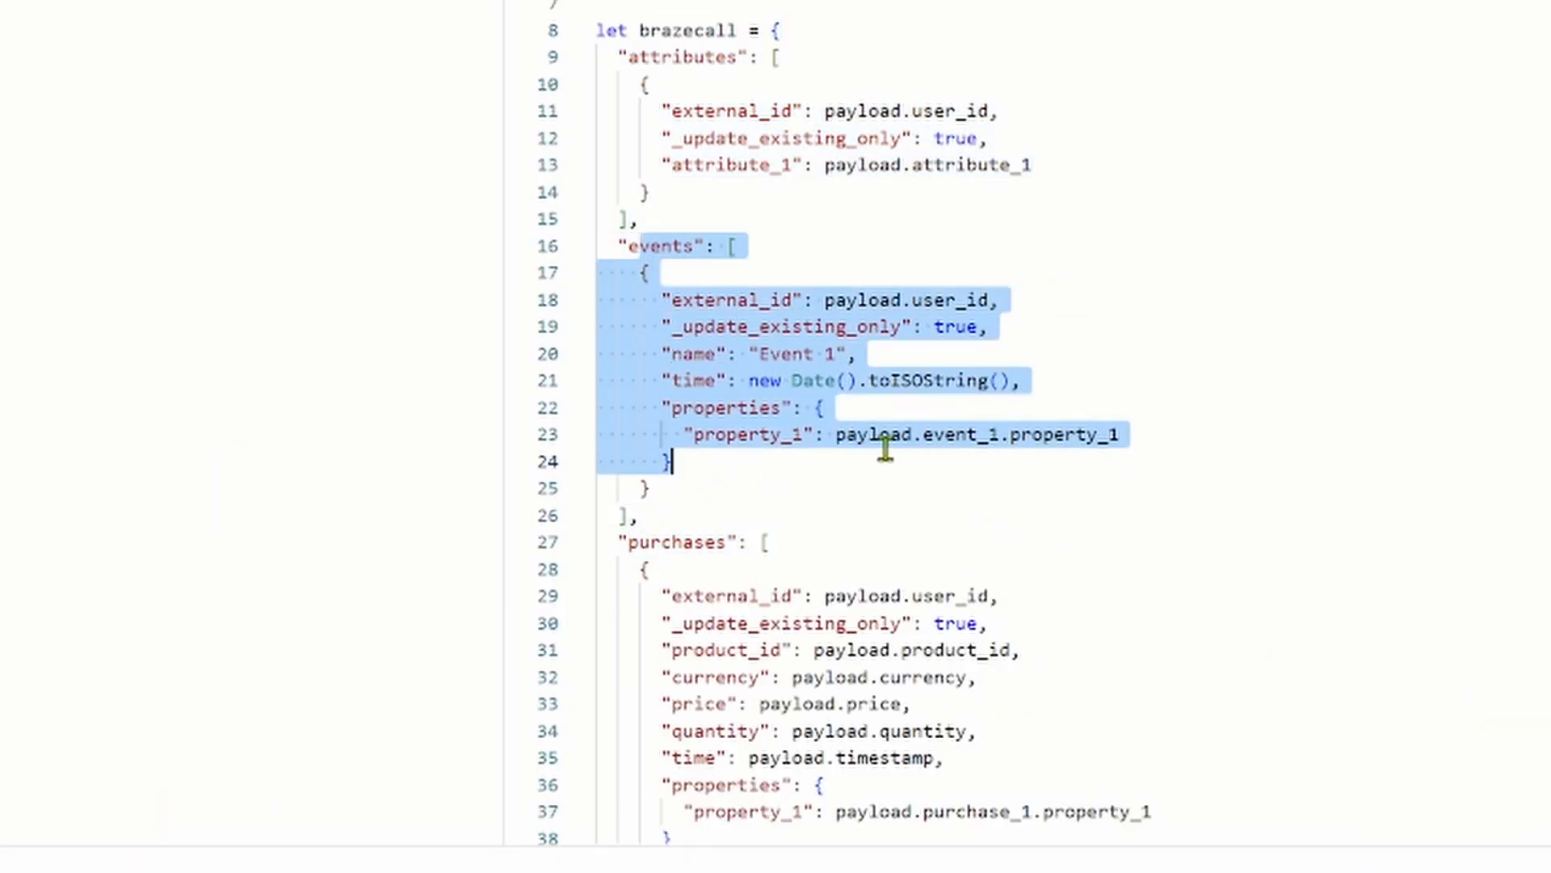
click(885, 436)
click(598, 56)
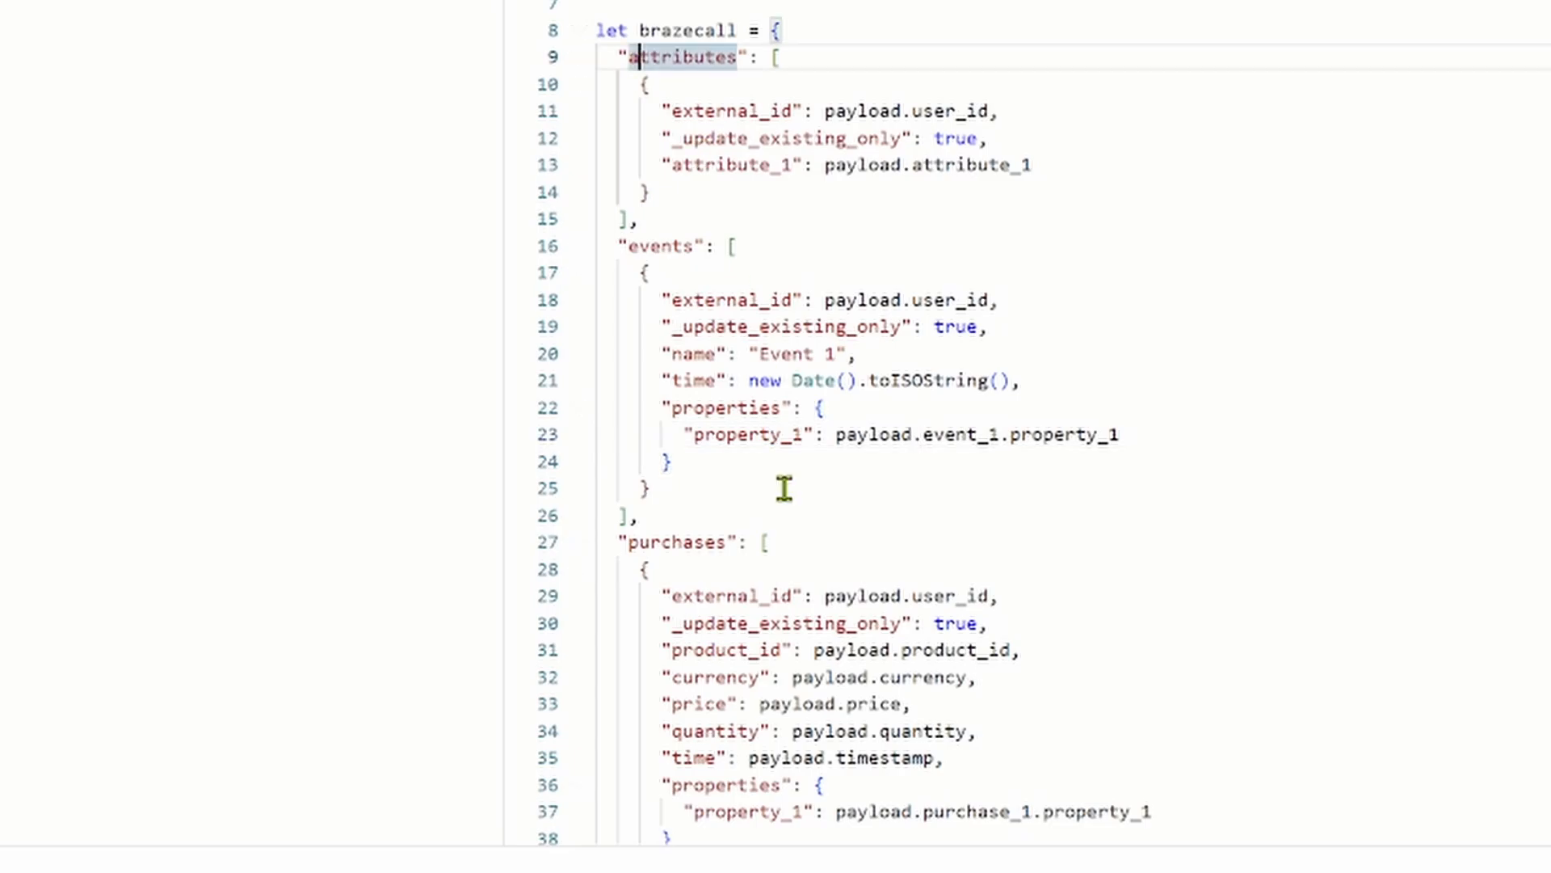
click(674, 517)
drag(674, 517, 569, 56)
Step: Delete the attributes and events blocks and map external_id to payload.customer_id
key(BackSpace)
key(BackSpace)
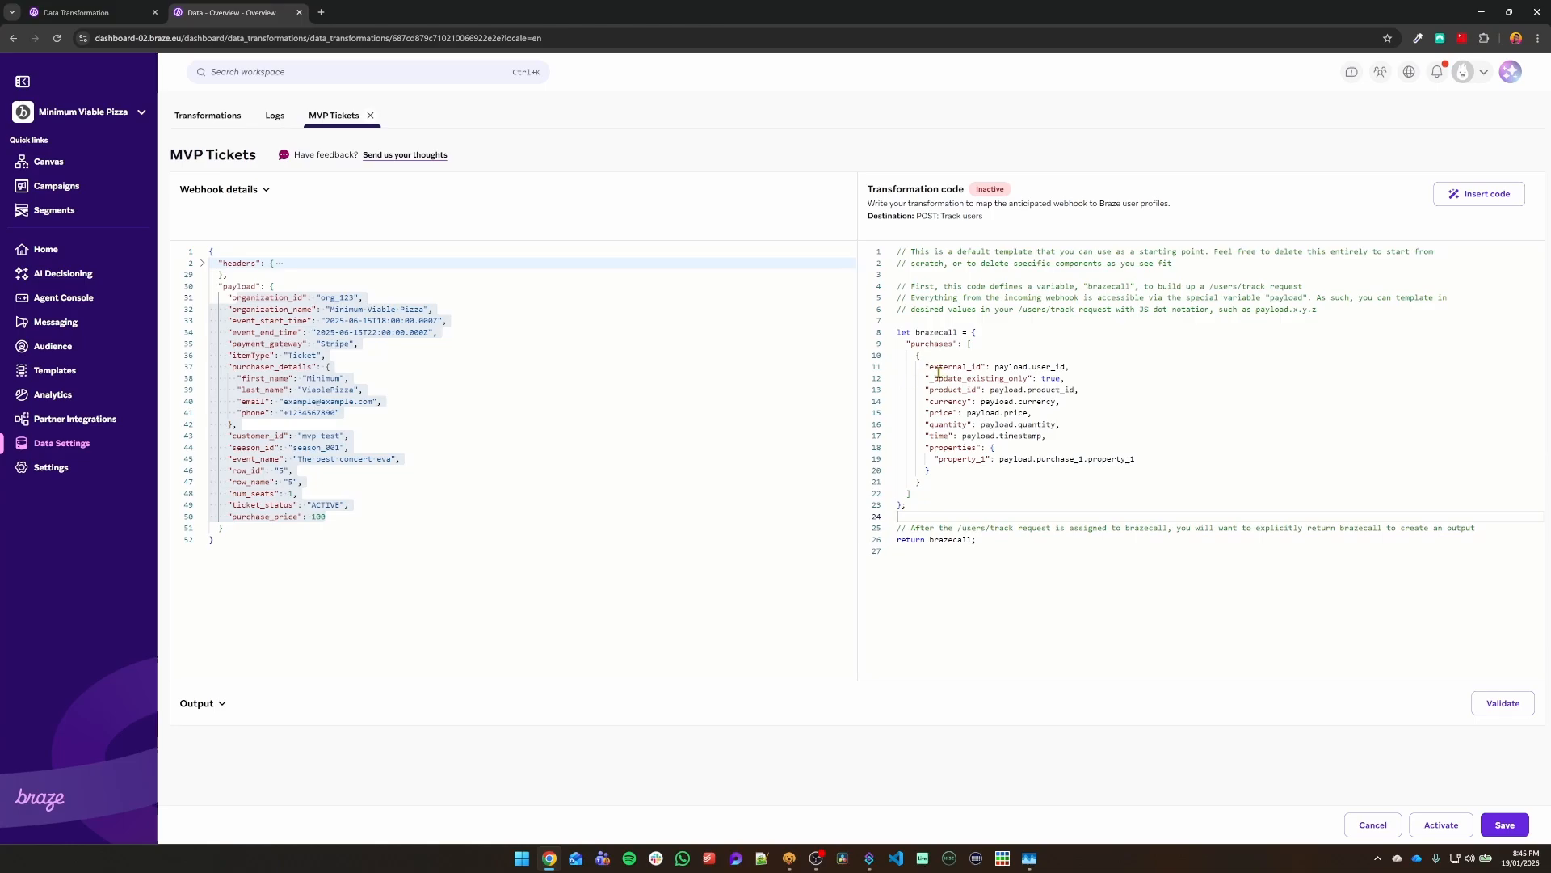
drag(925, 366, 1018, 366)
click(246, 378)
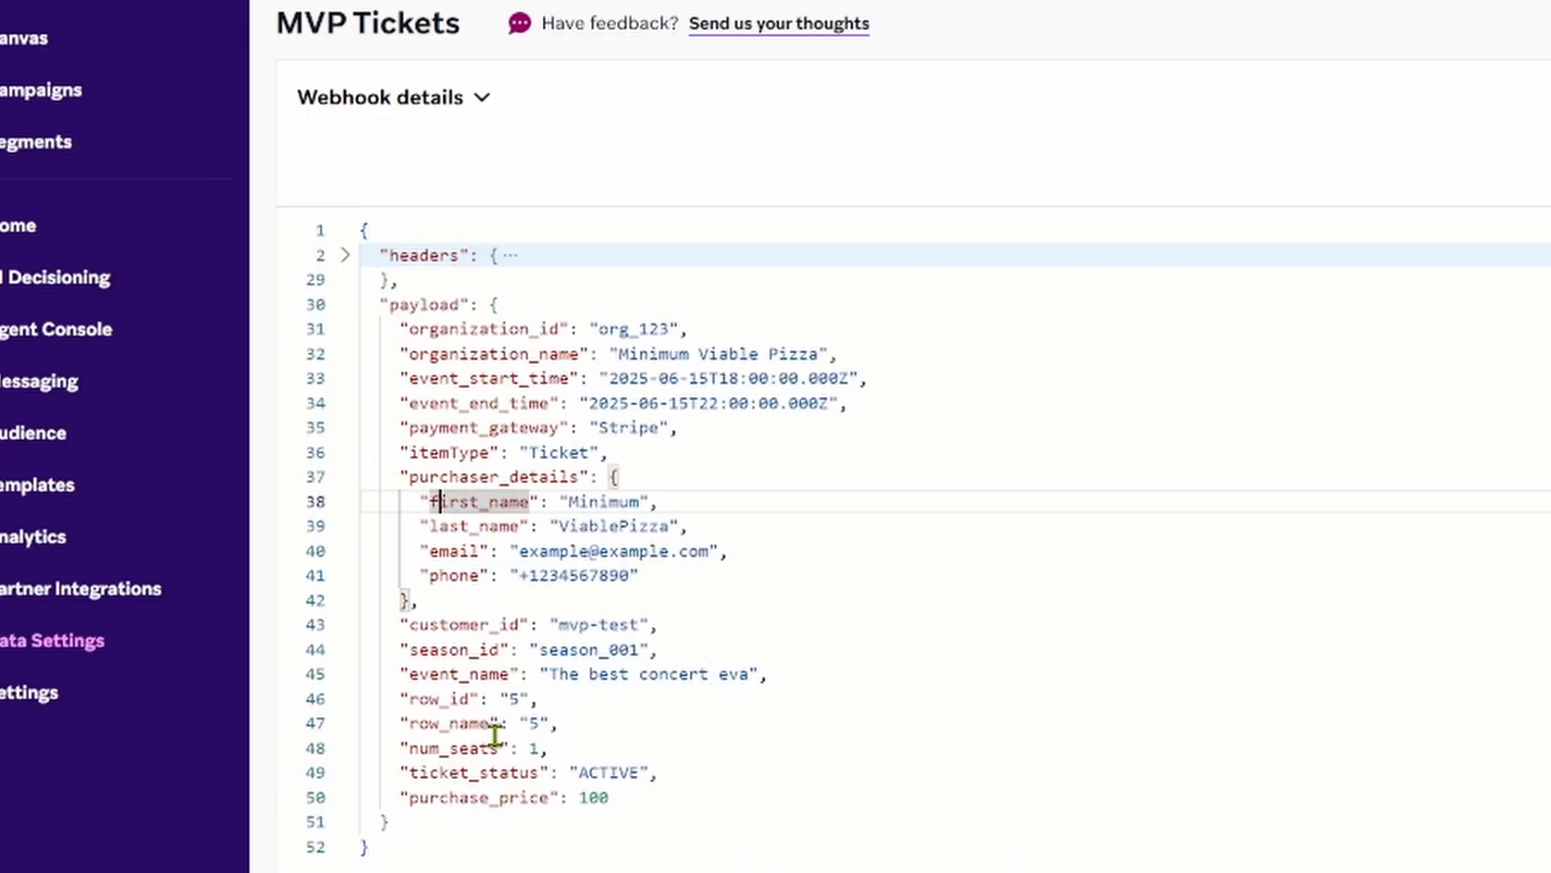
click(440, 723)
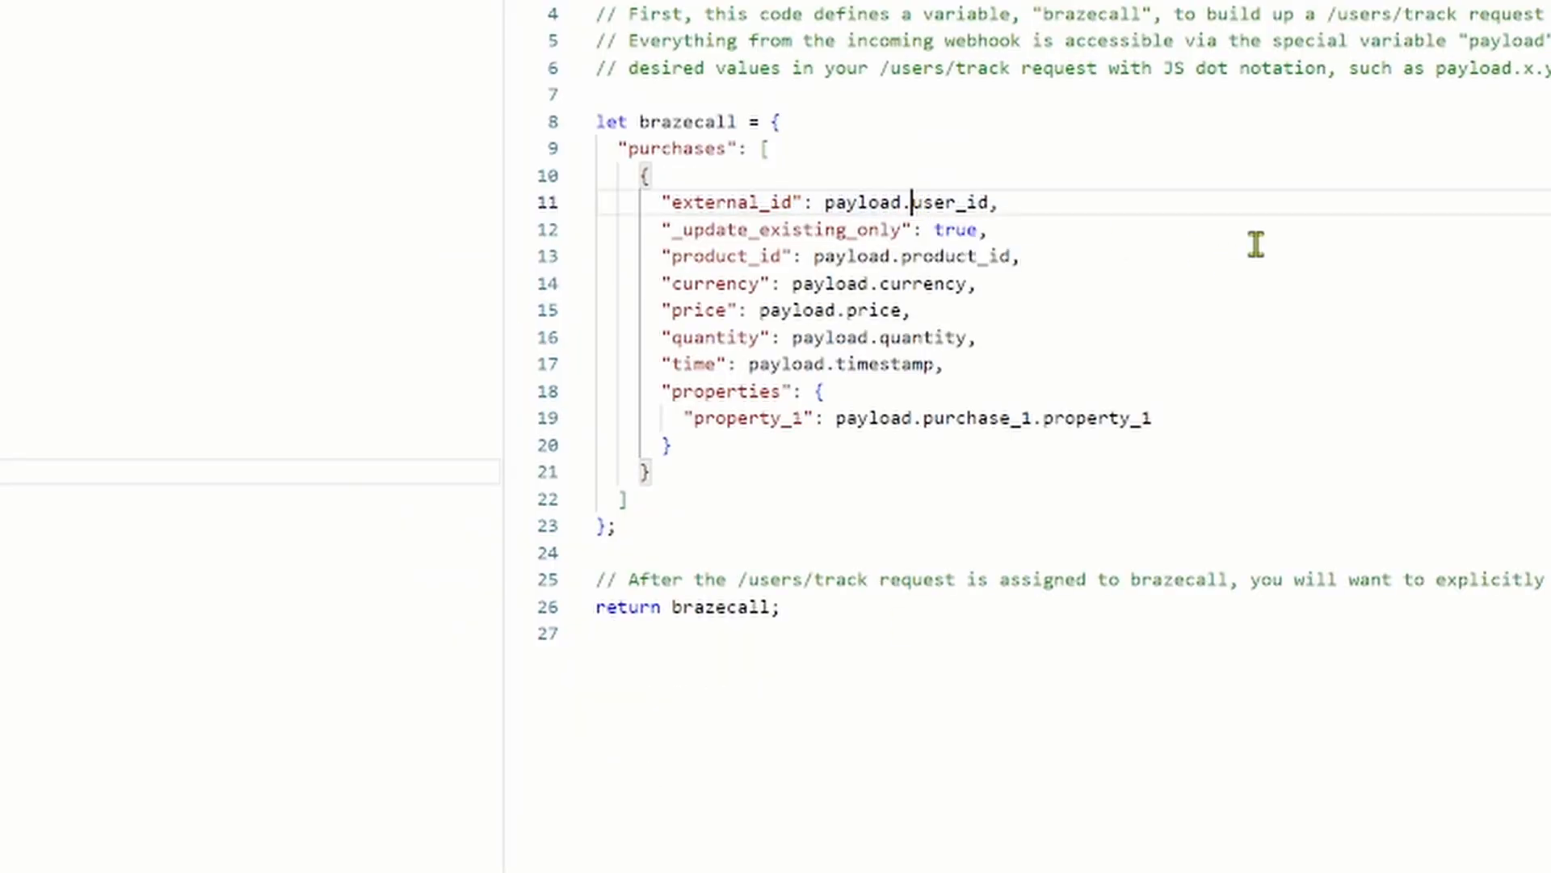
key(ctrl+shift+Right)
key(ctrl+shift+Right)
key(Left)
key(ctrl+shift+Right)
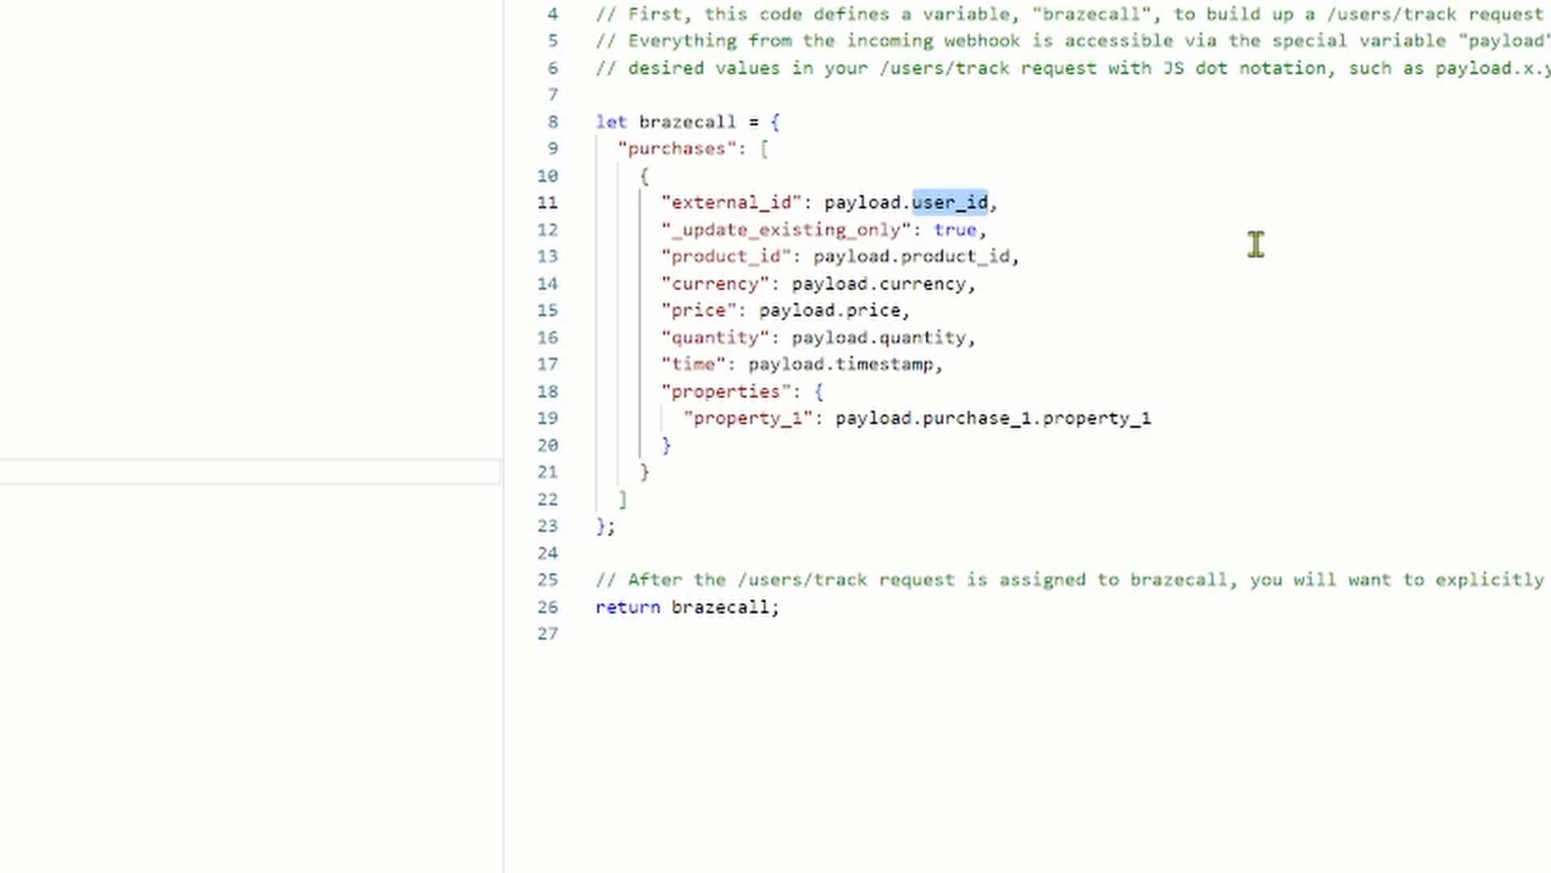
text(customer)
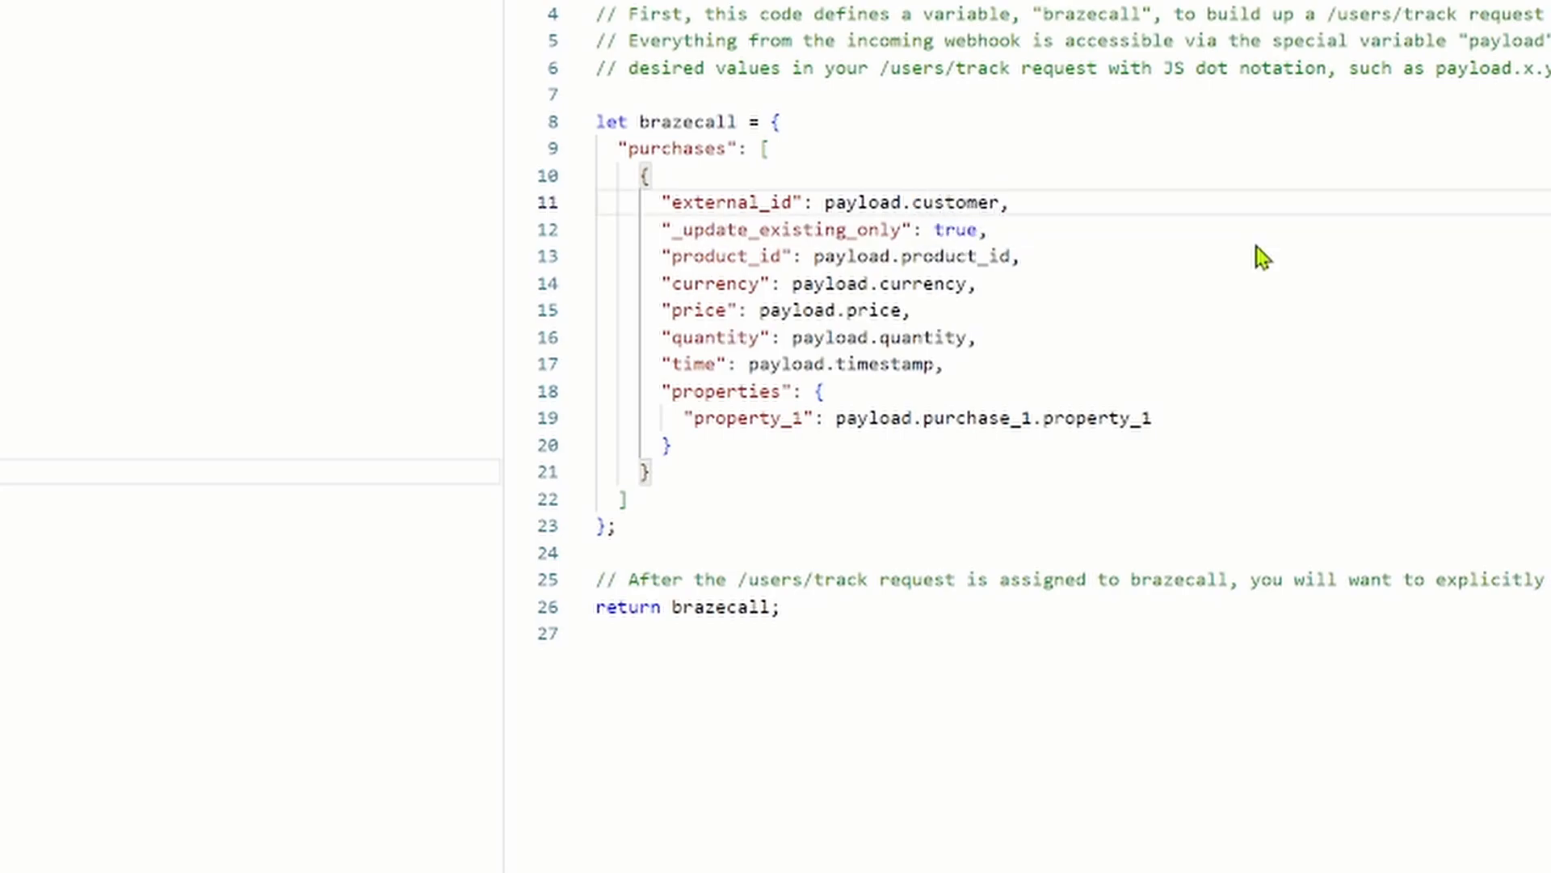
text(_id)
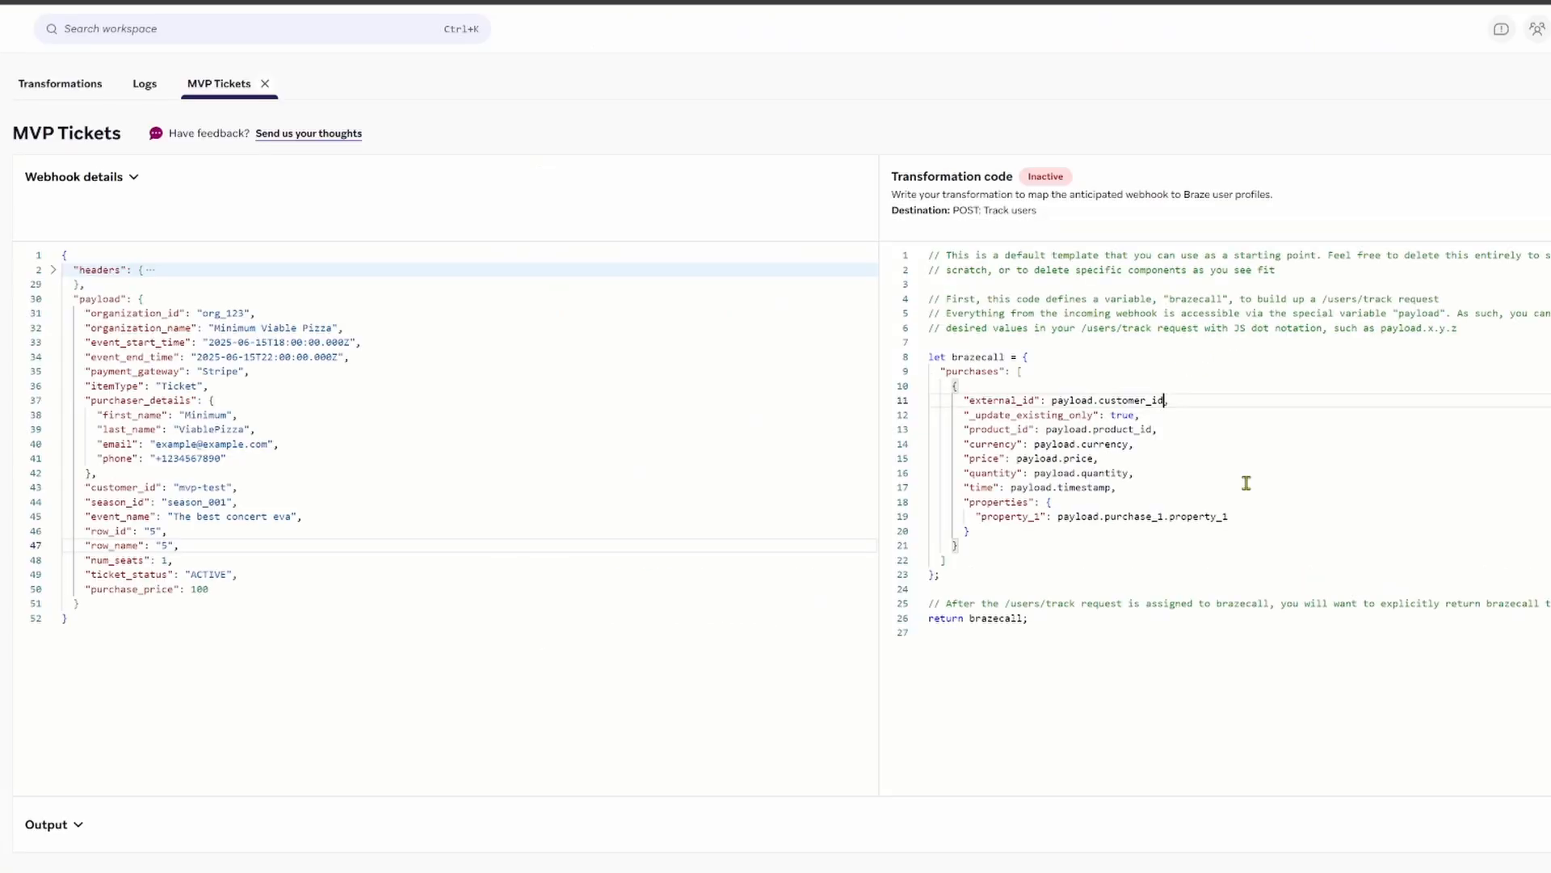
double_click(117, 490)
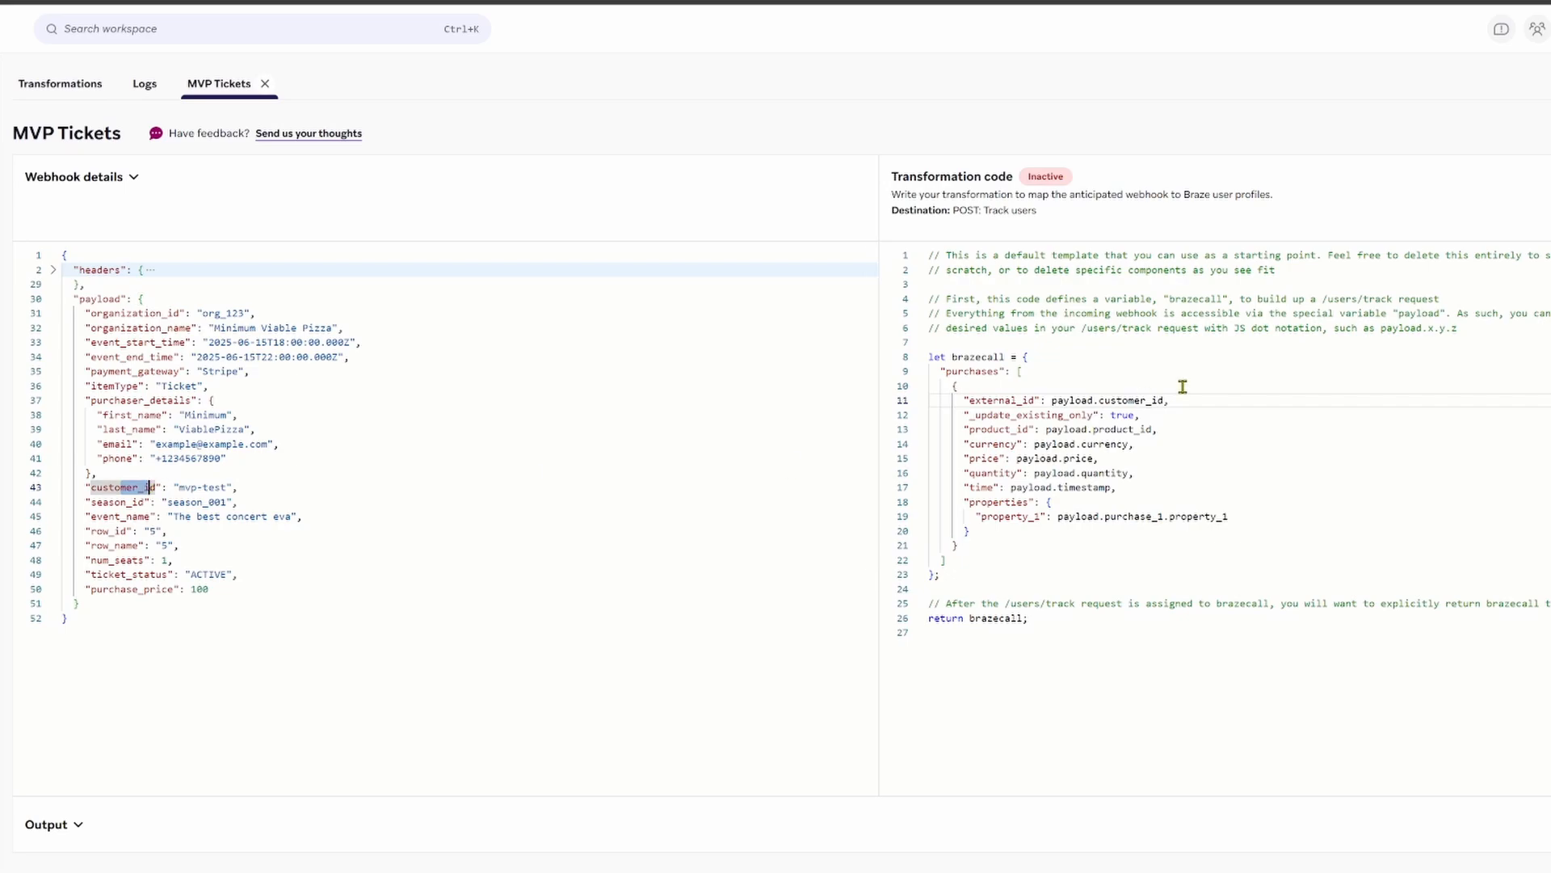
drag(1013, 399, 1113, 399)
click(1249, 439)
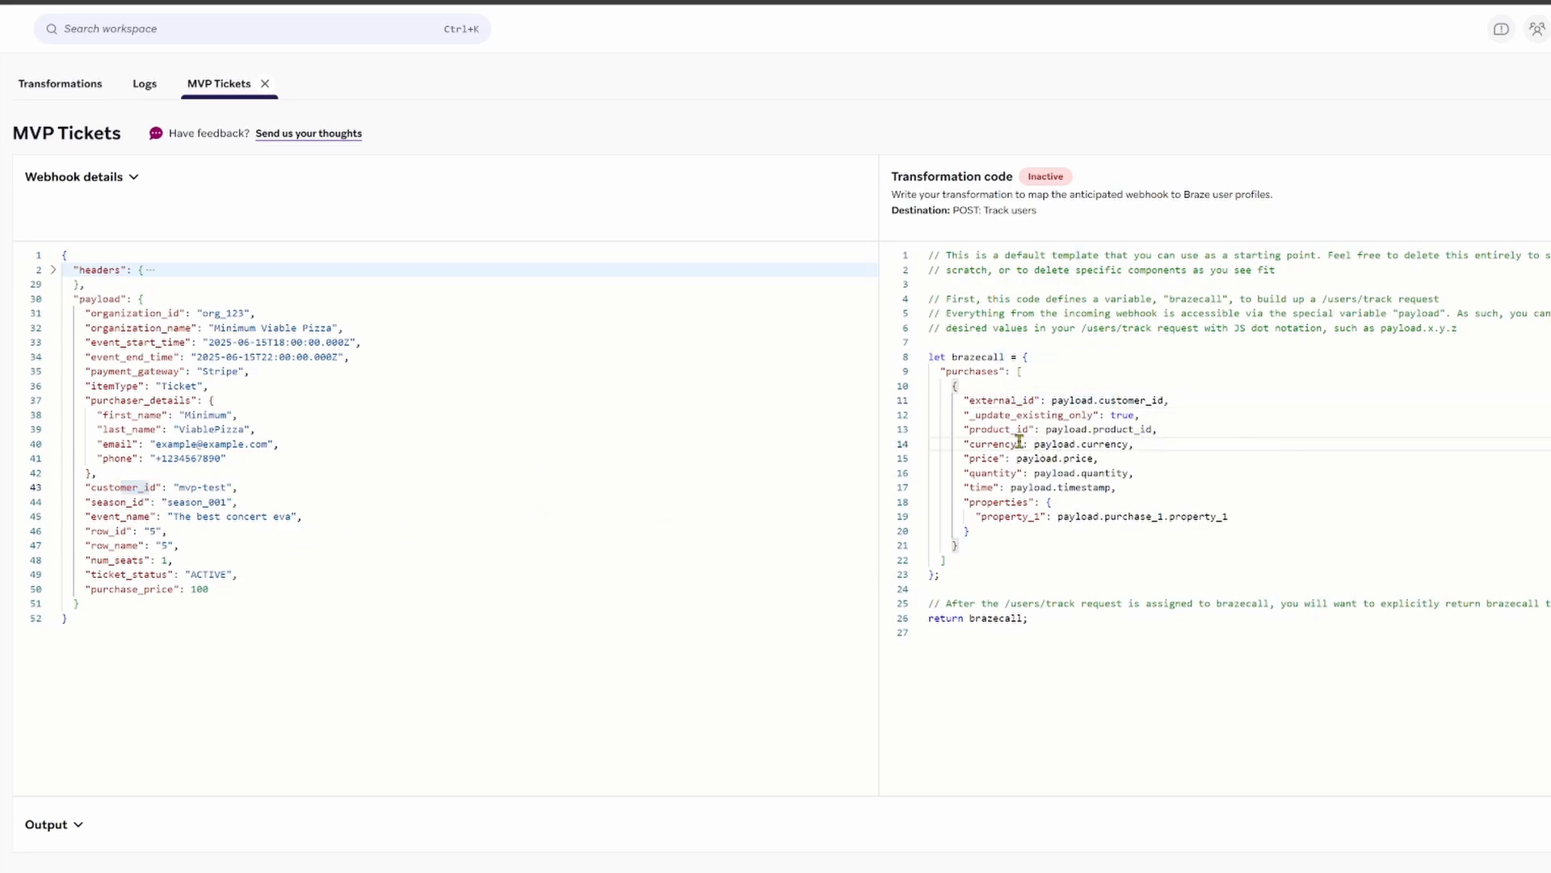
drag(1106, 415, 1140, 415)
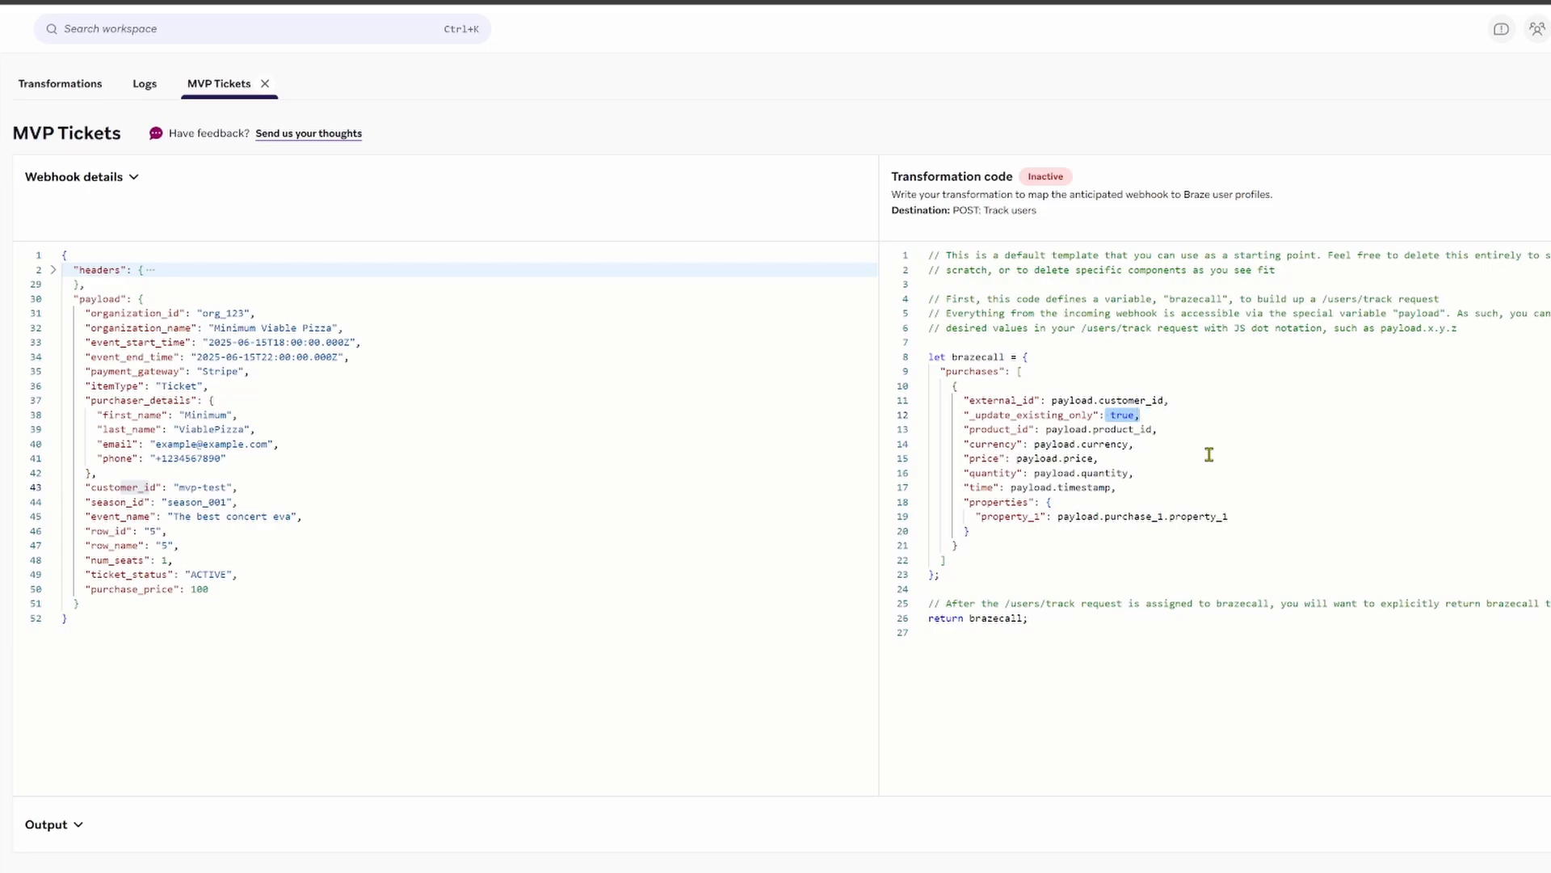
click(1123, 445)
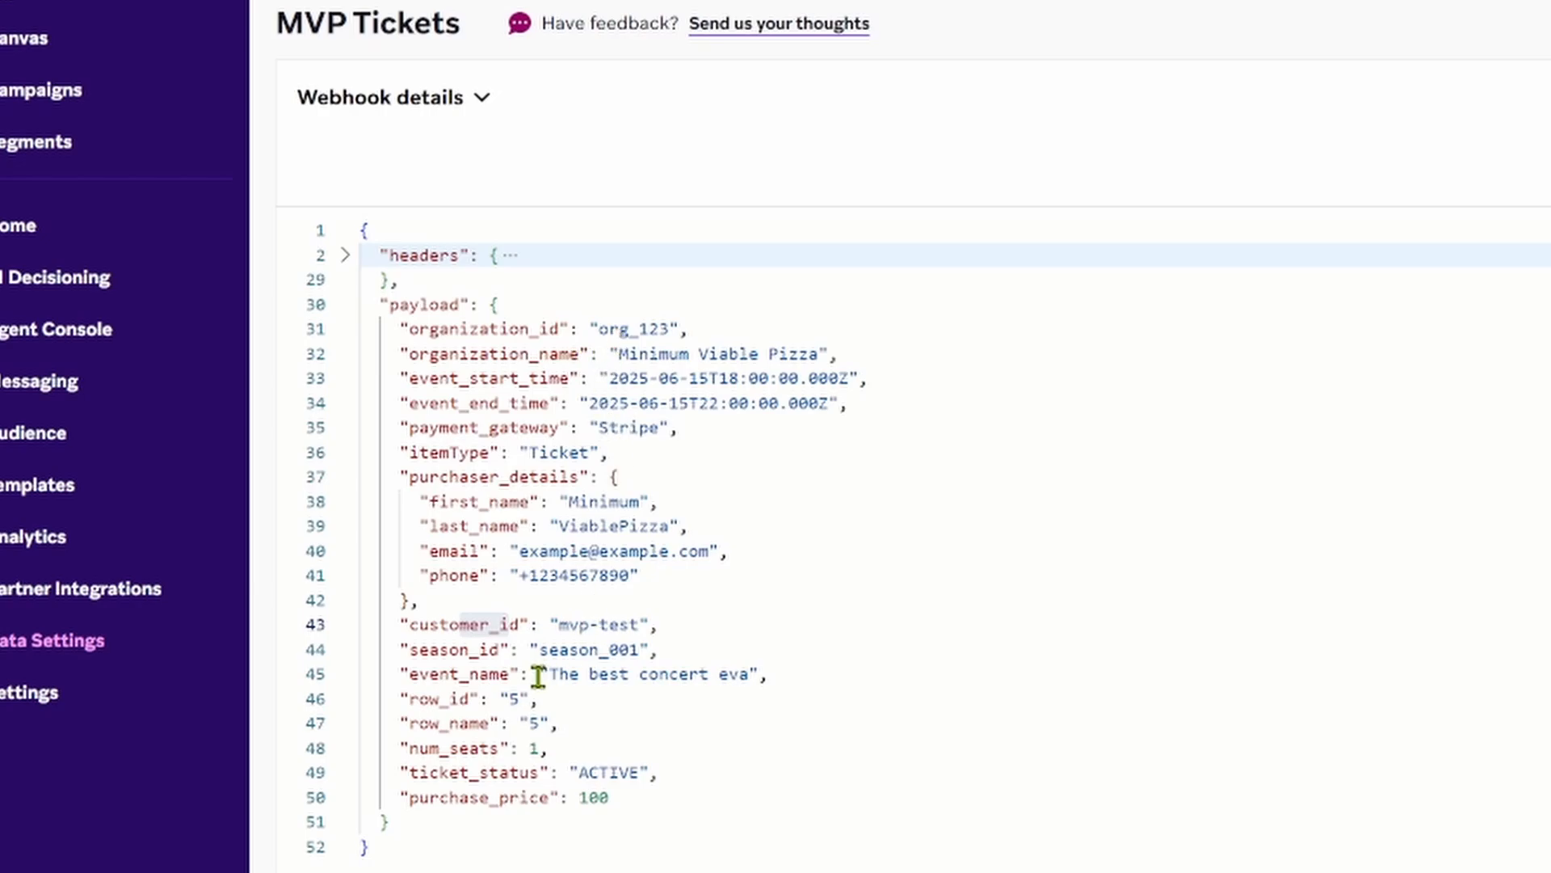
Step: Set product_id to payload.event_name and currency to "AUD"
drag(538, 676, 718, 677)
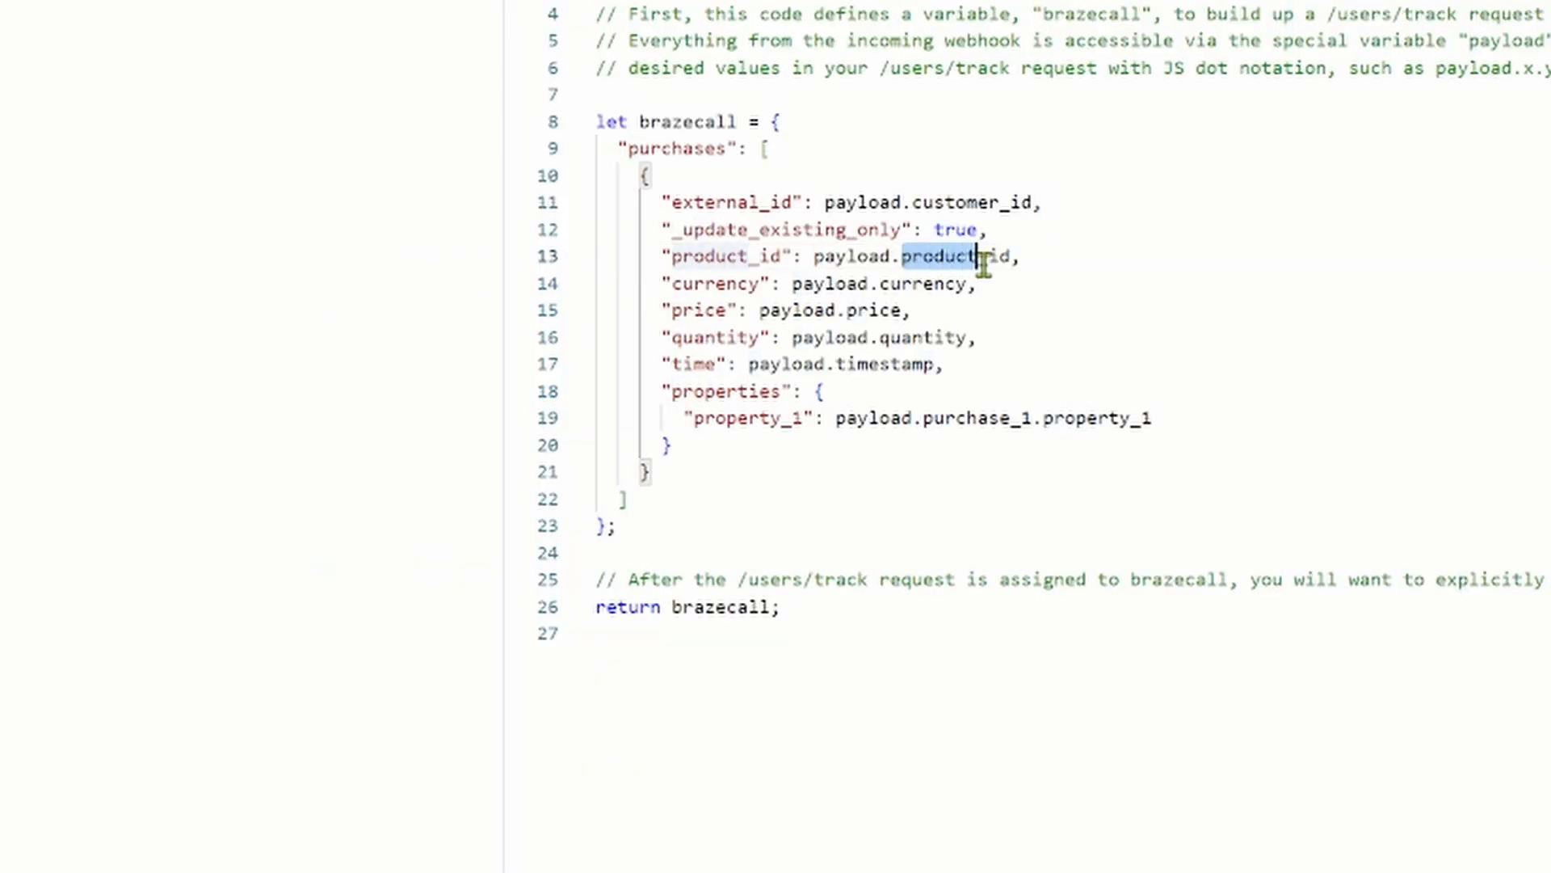
drag(980, 257, 1010, 257)
text(event_name)
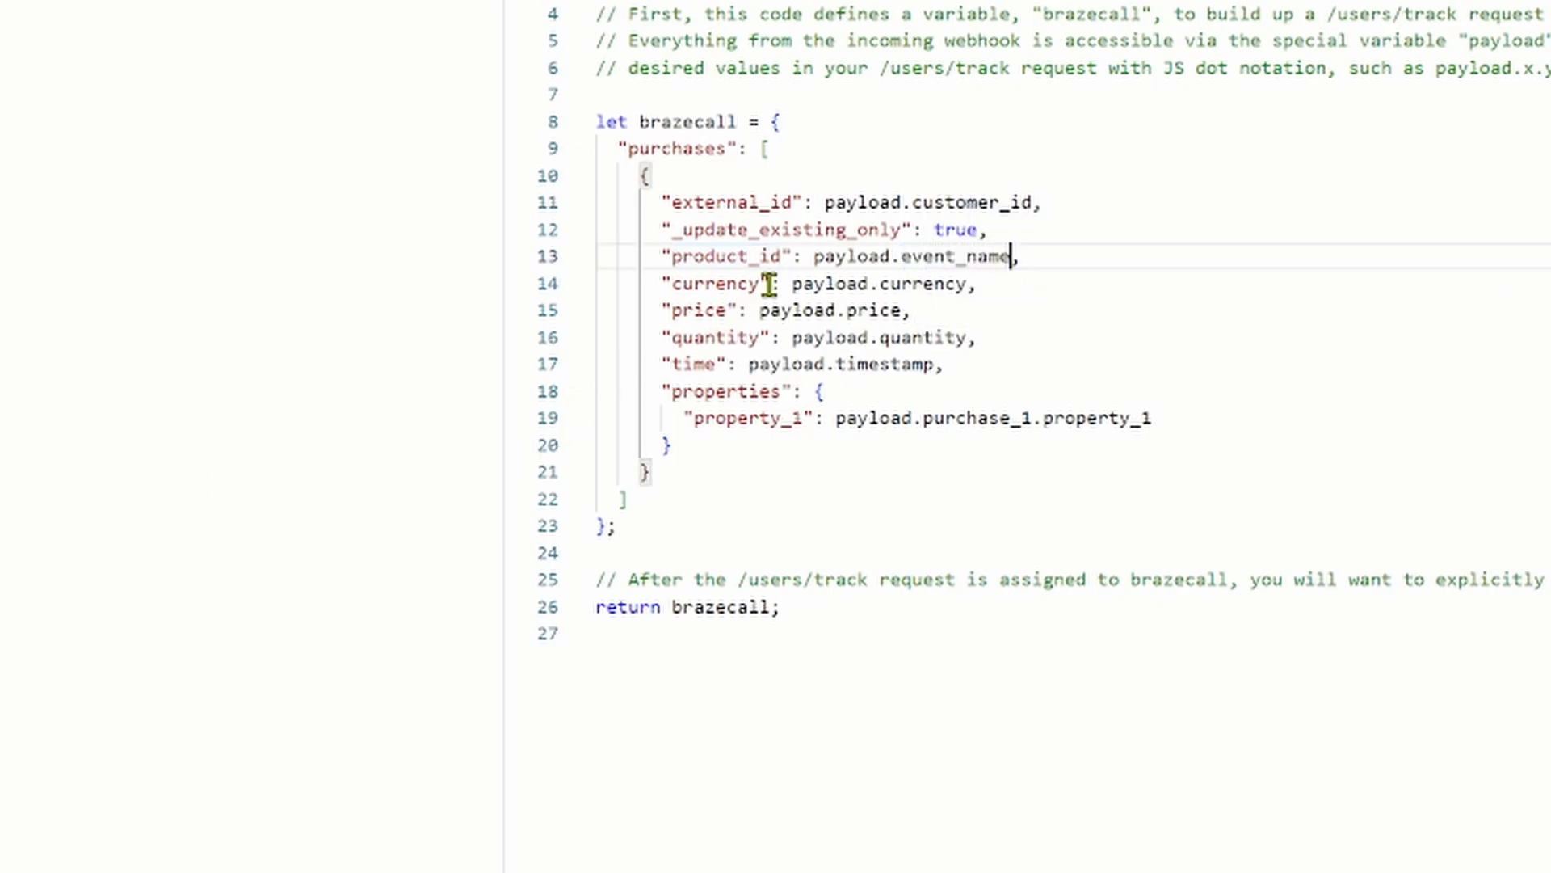
click(968, 283)
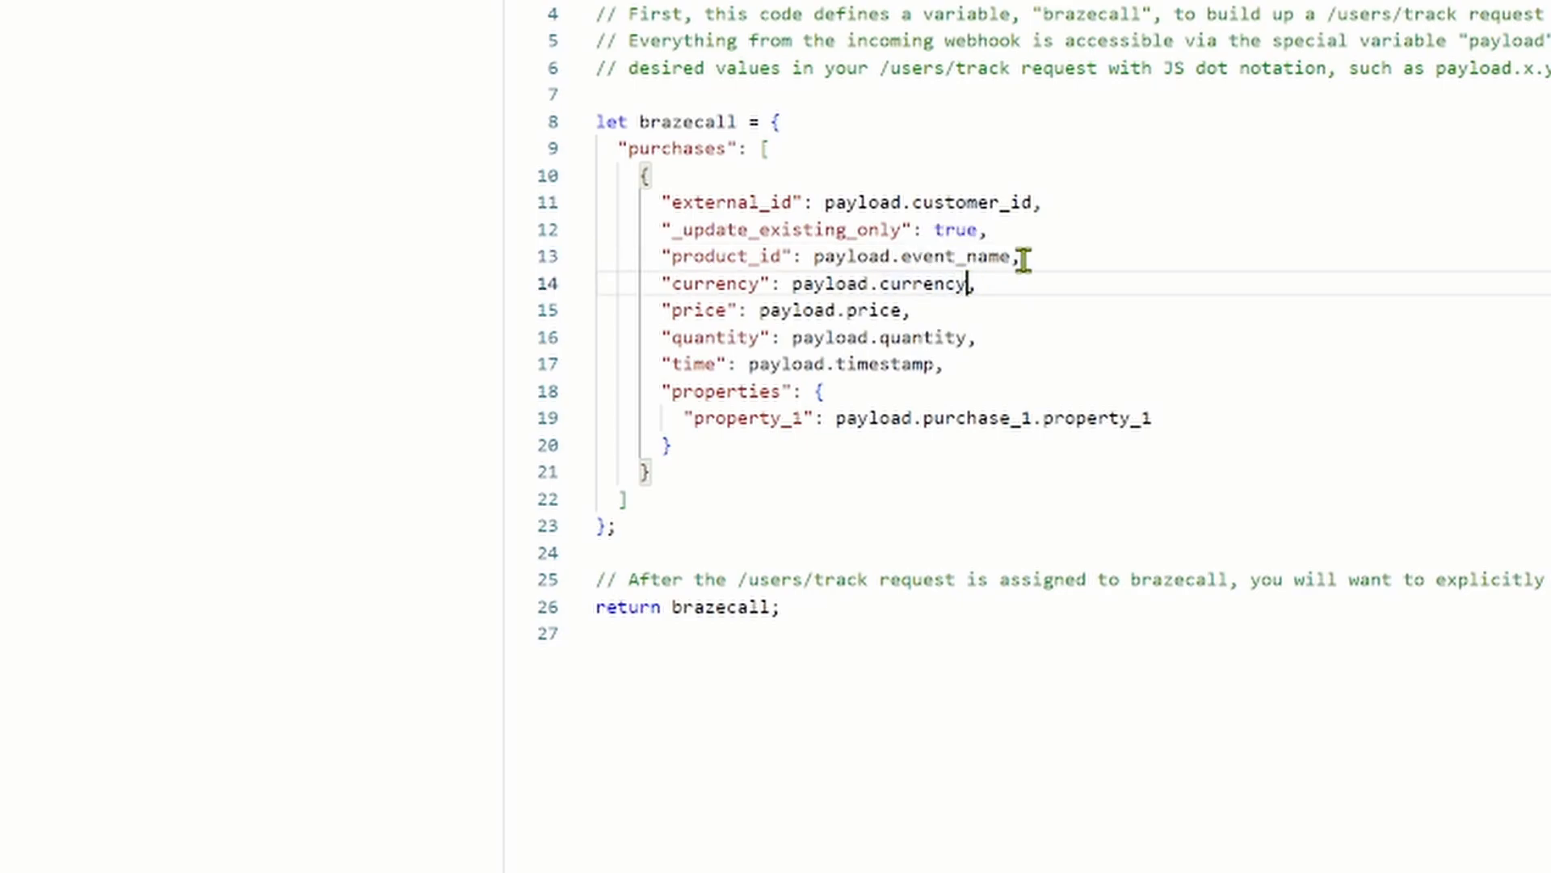
key(ctrl+shift+Left)
key(ctrl+shift+Left)
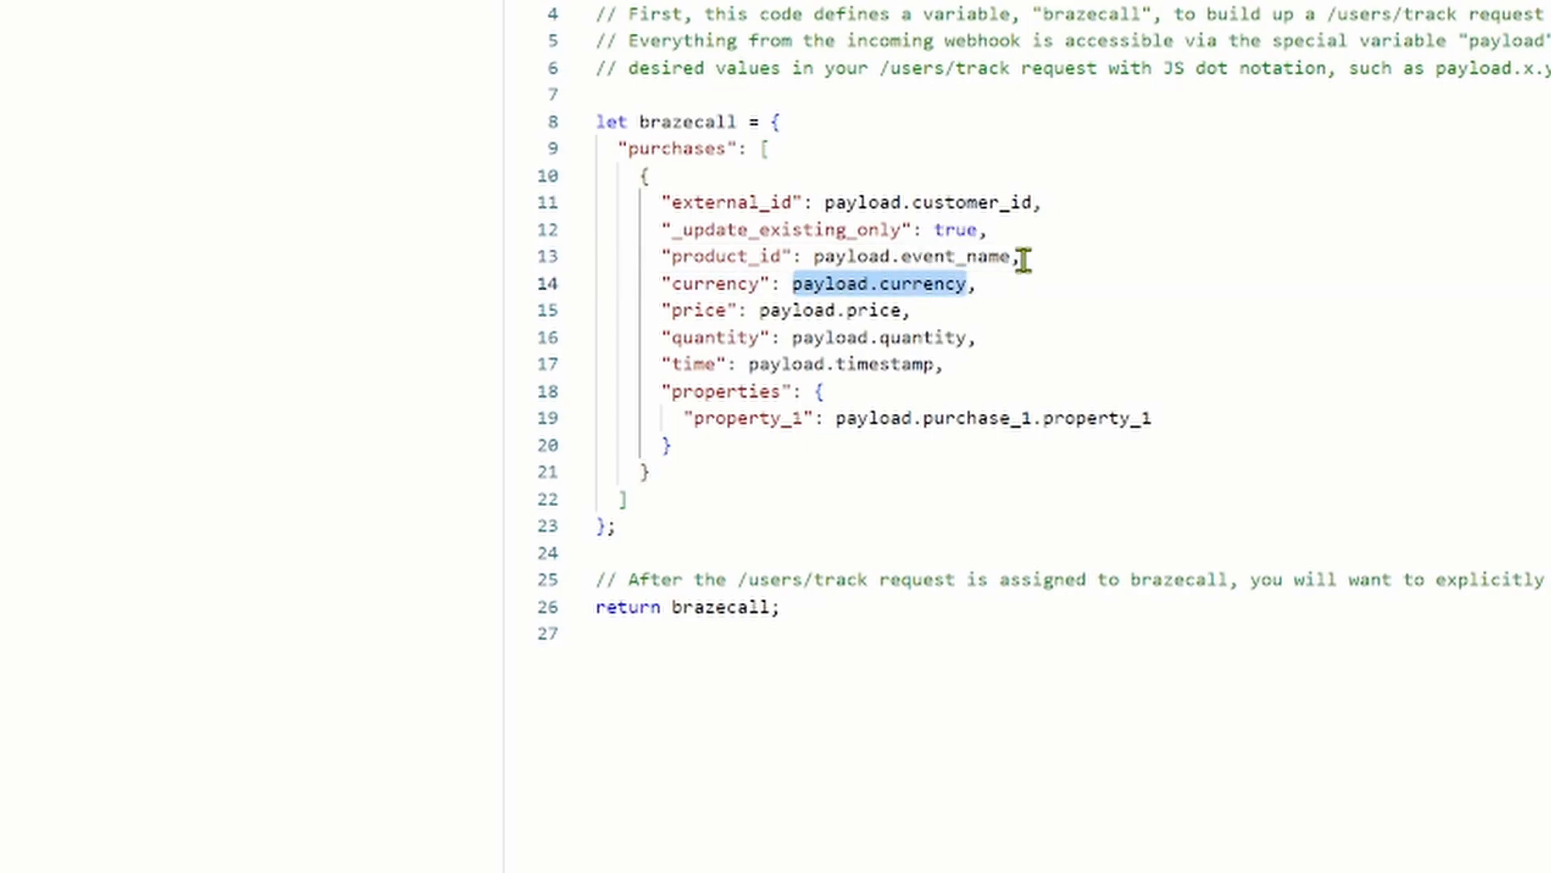
text("AUD",)
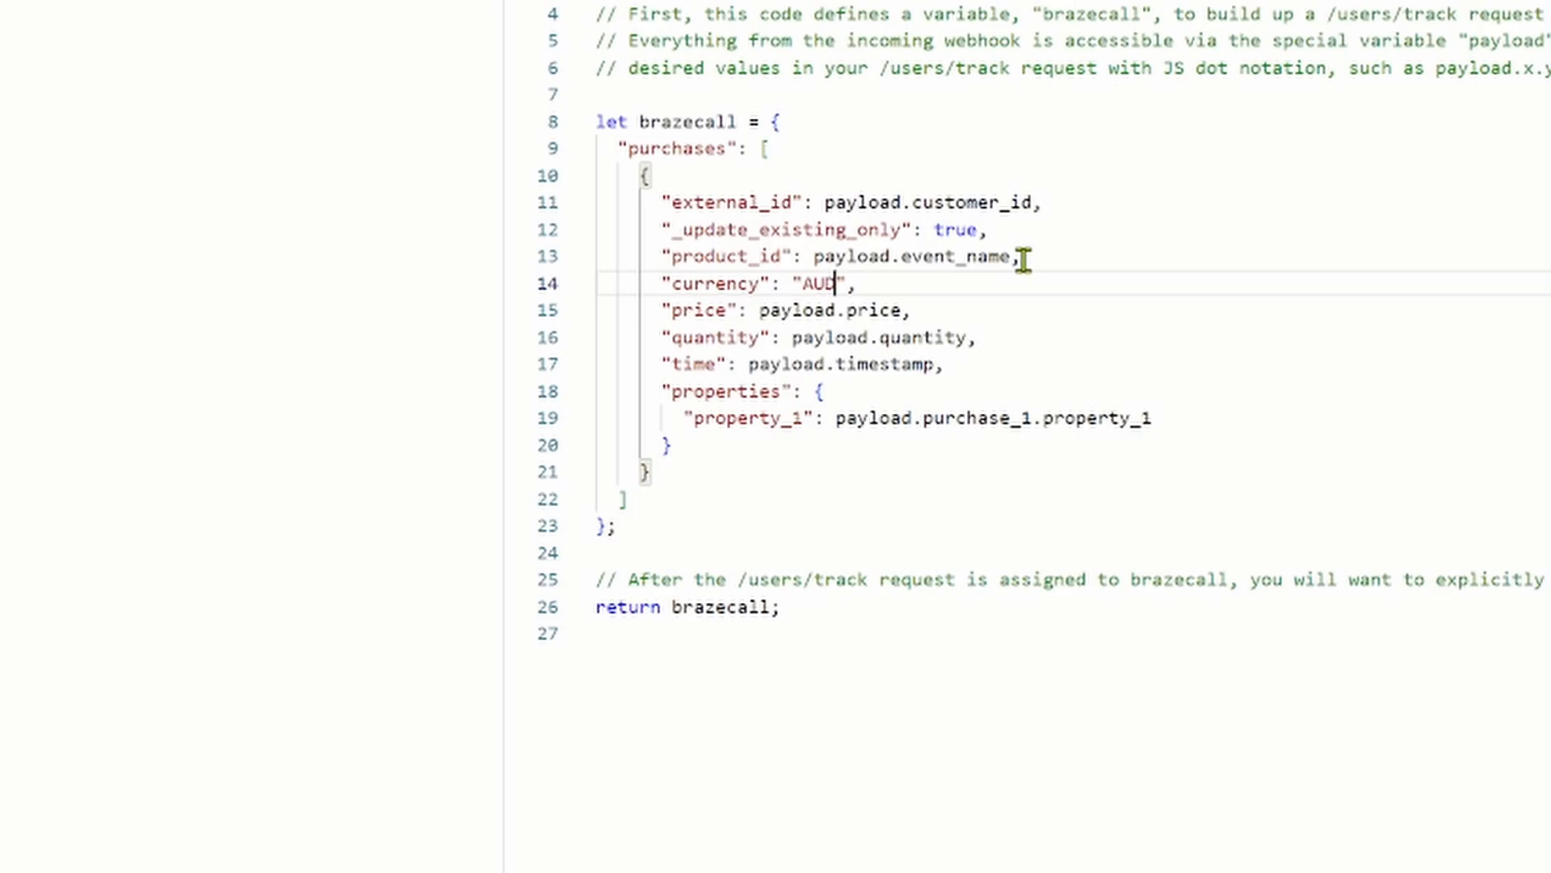
text(D)
click(962, 361)
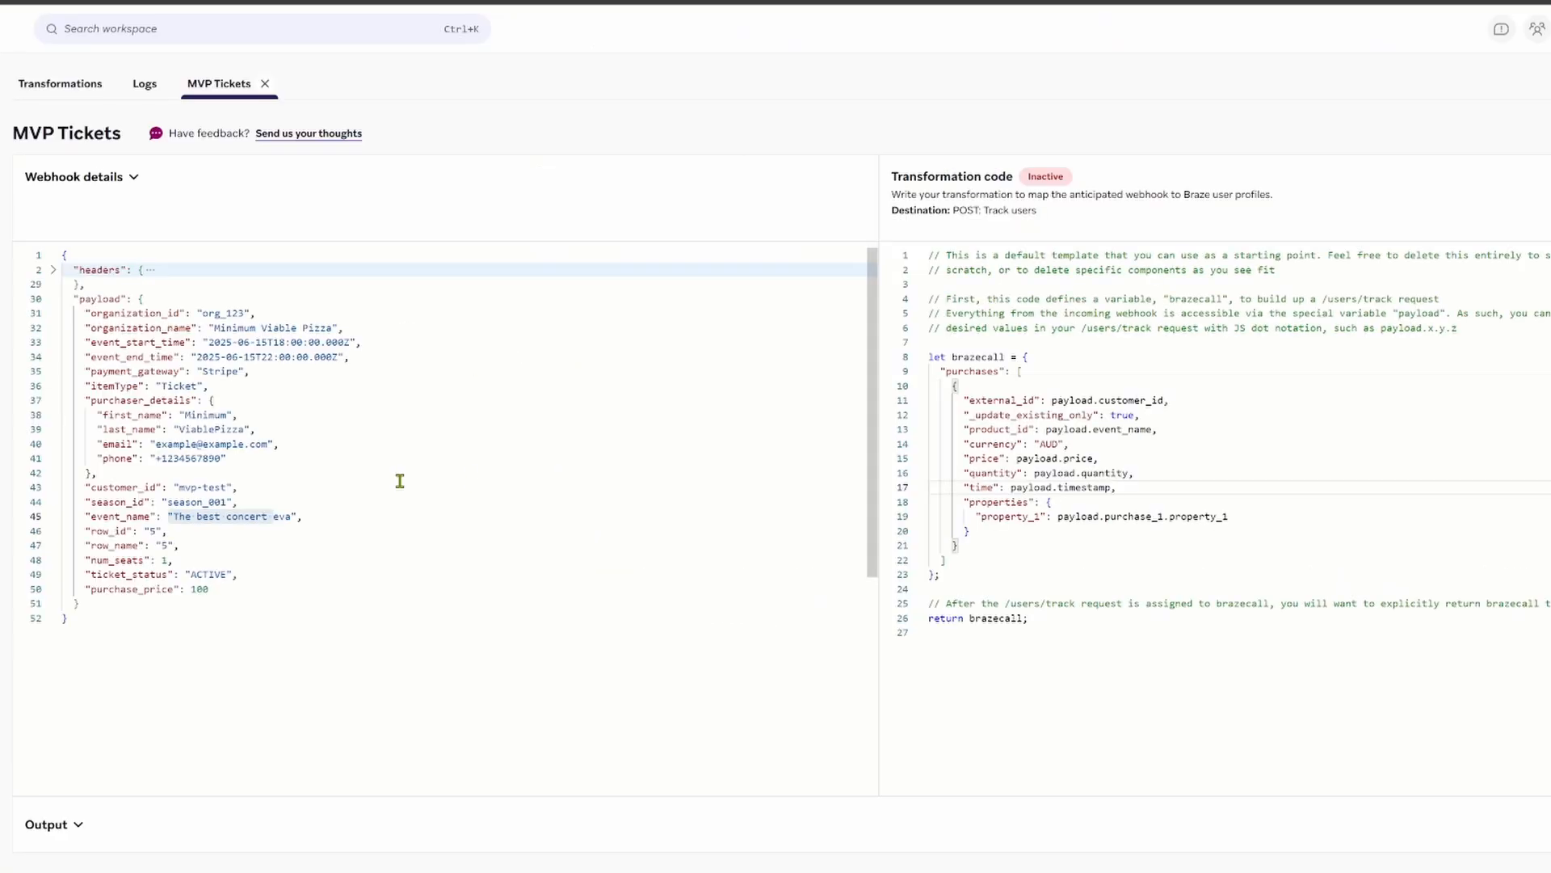
Step: Map price to payload.purchase_price and quantity to payload.num_seats
double_click(199, 589)
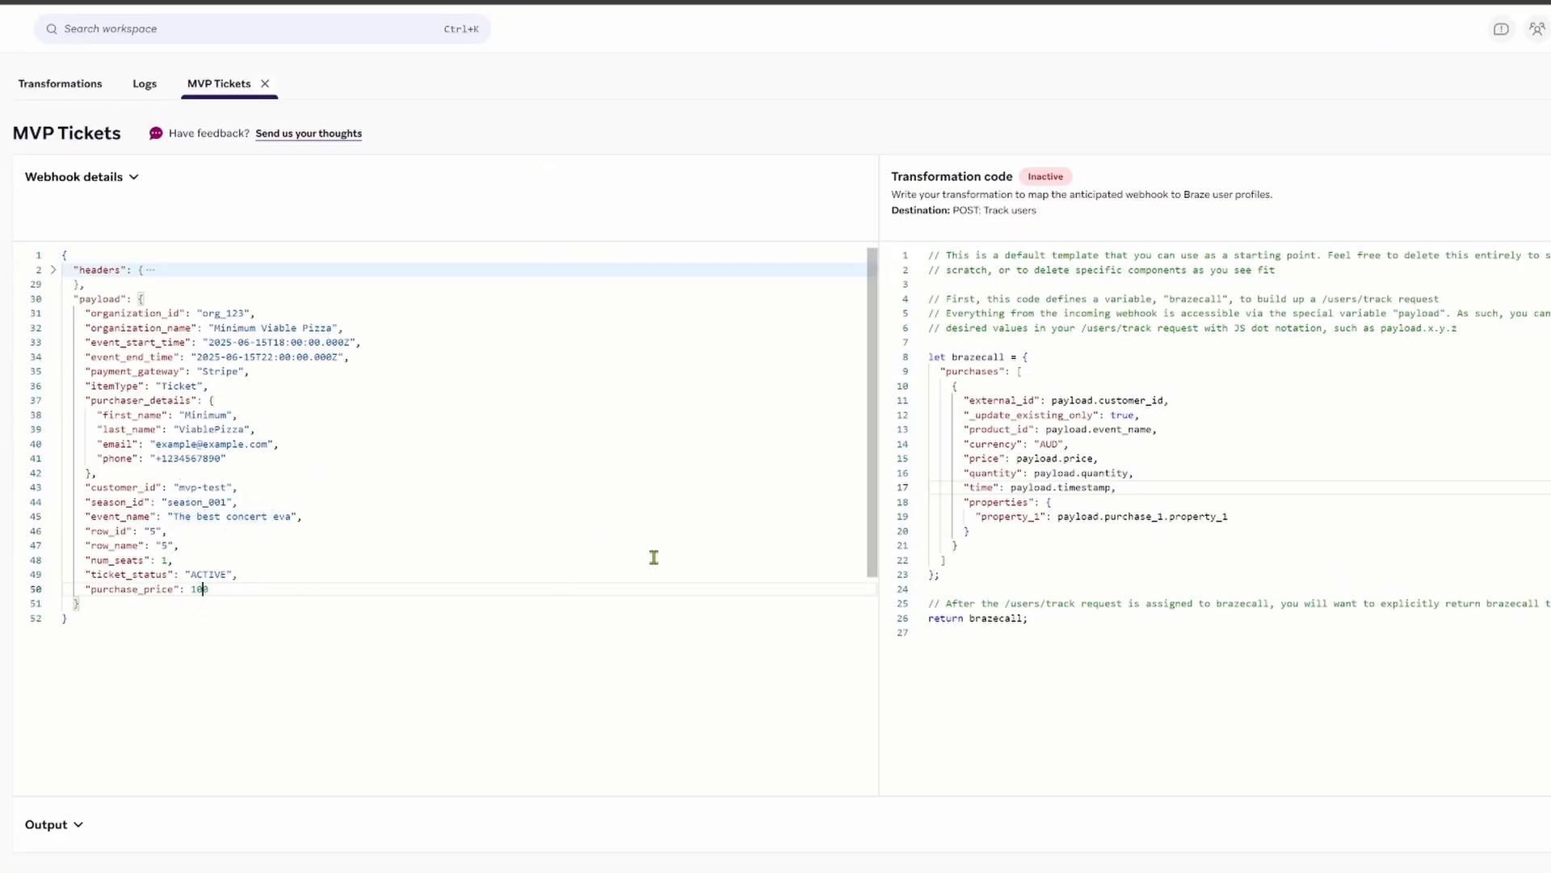
click(1096, 458)
key(ctrl+shift+Left)
text(purchase)
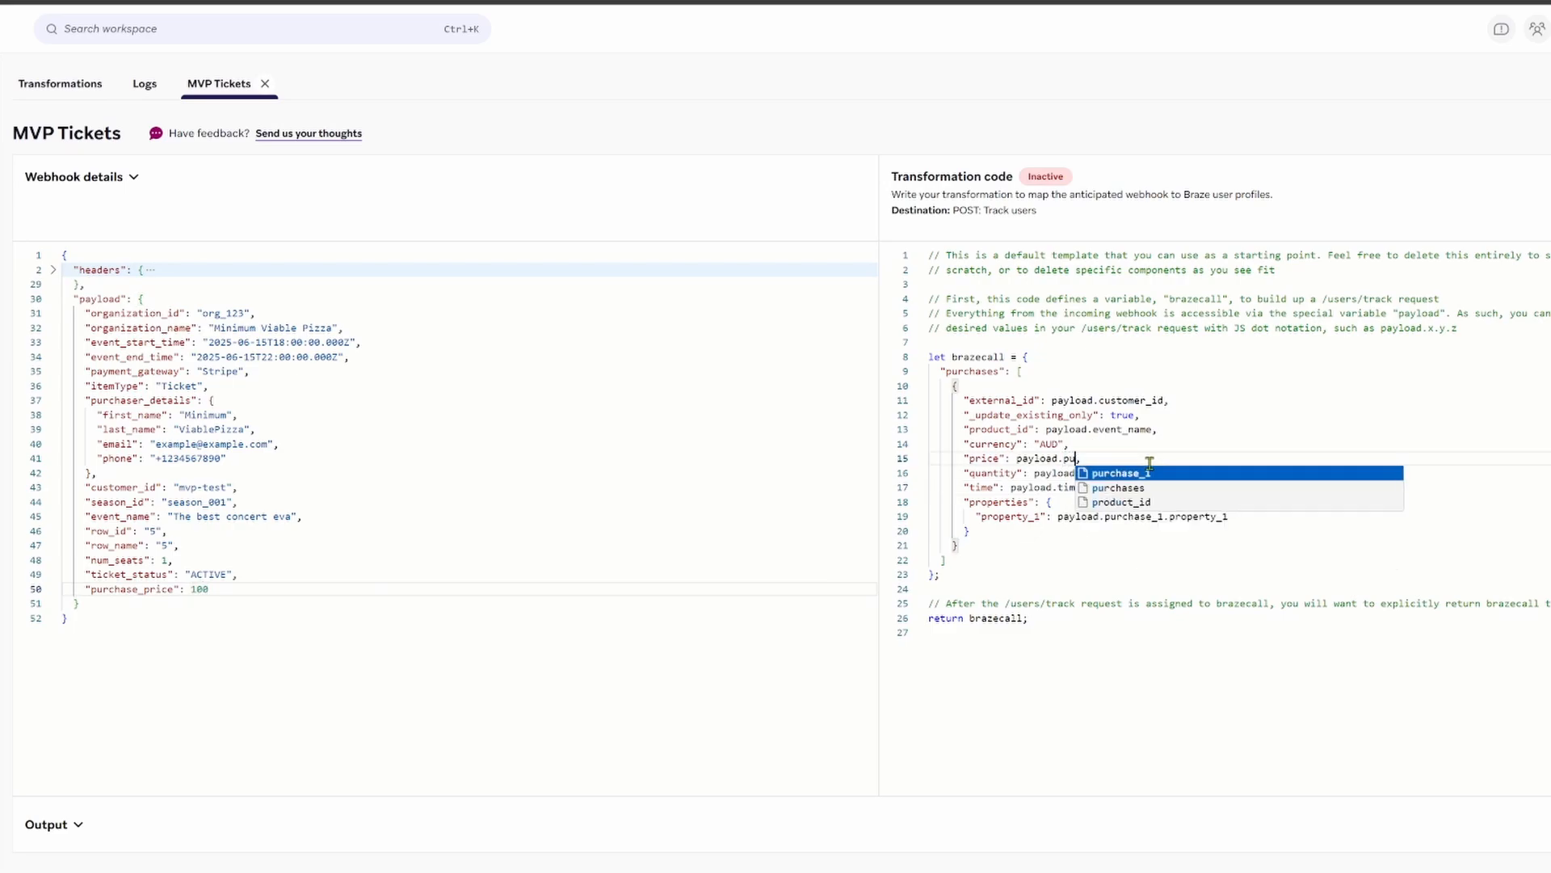
text(_price)
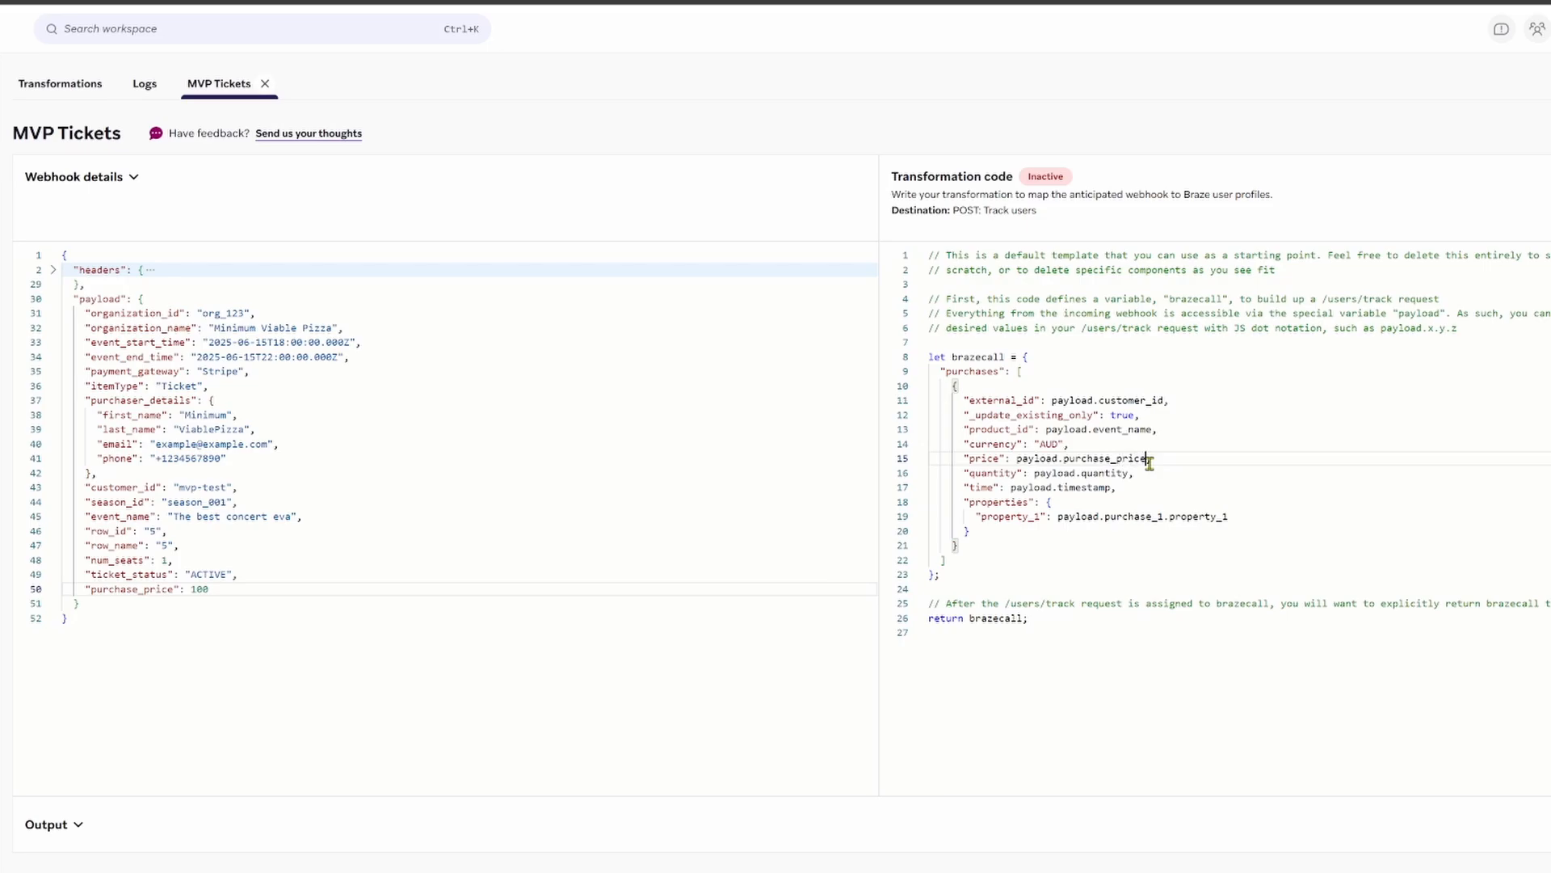
text(,)
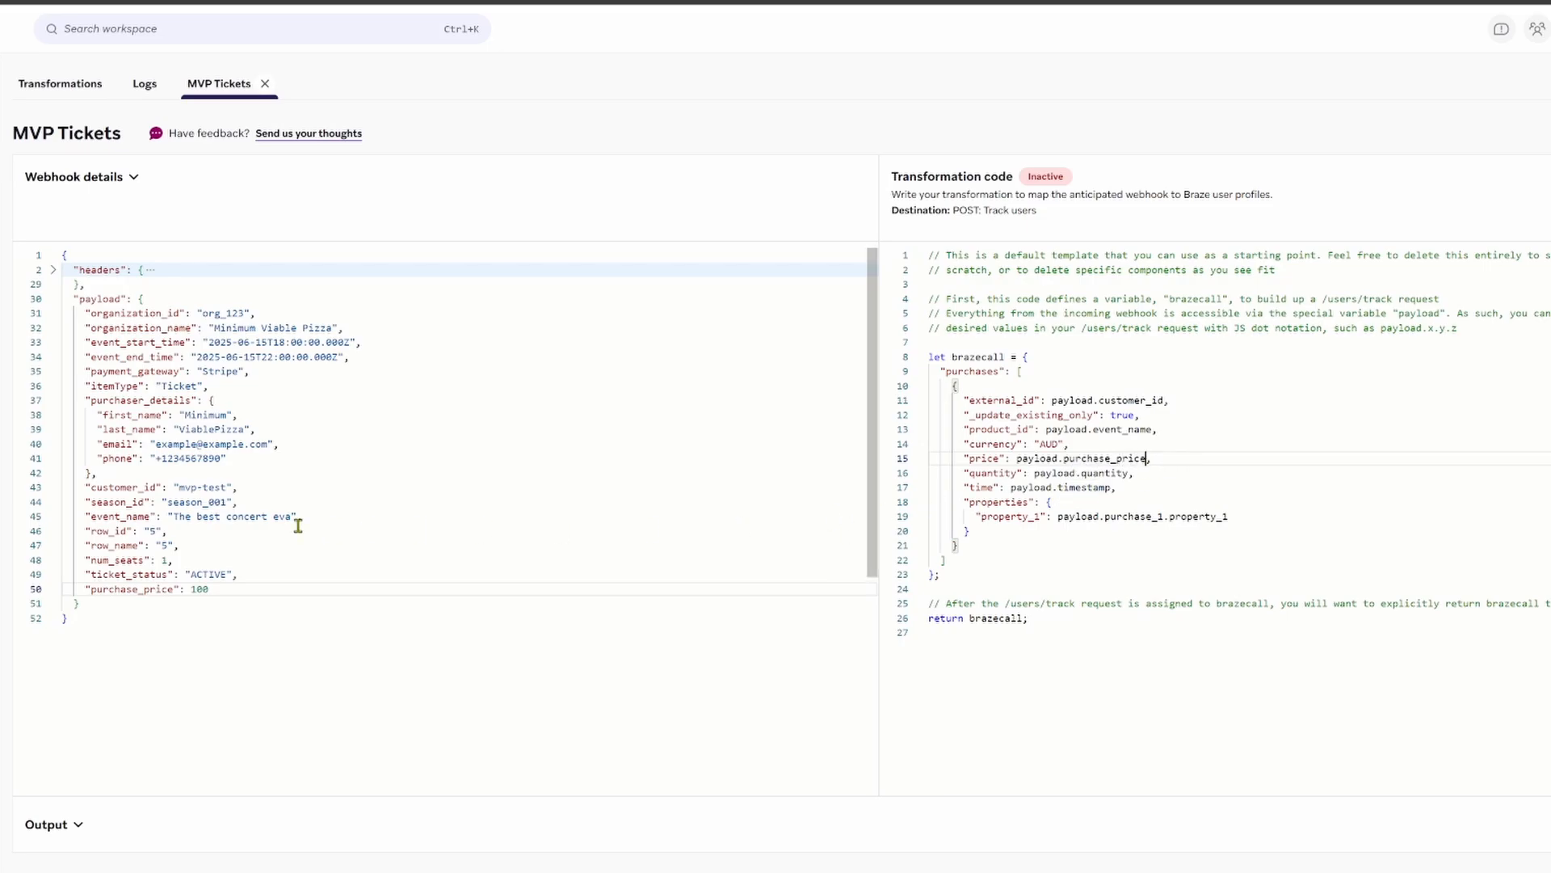
click(1128, 476)
key(ctrl+shift+Left)
text(num_)
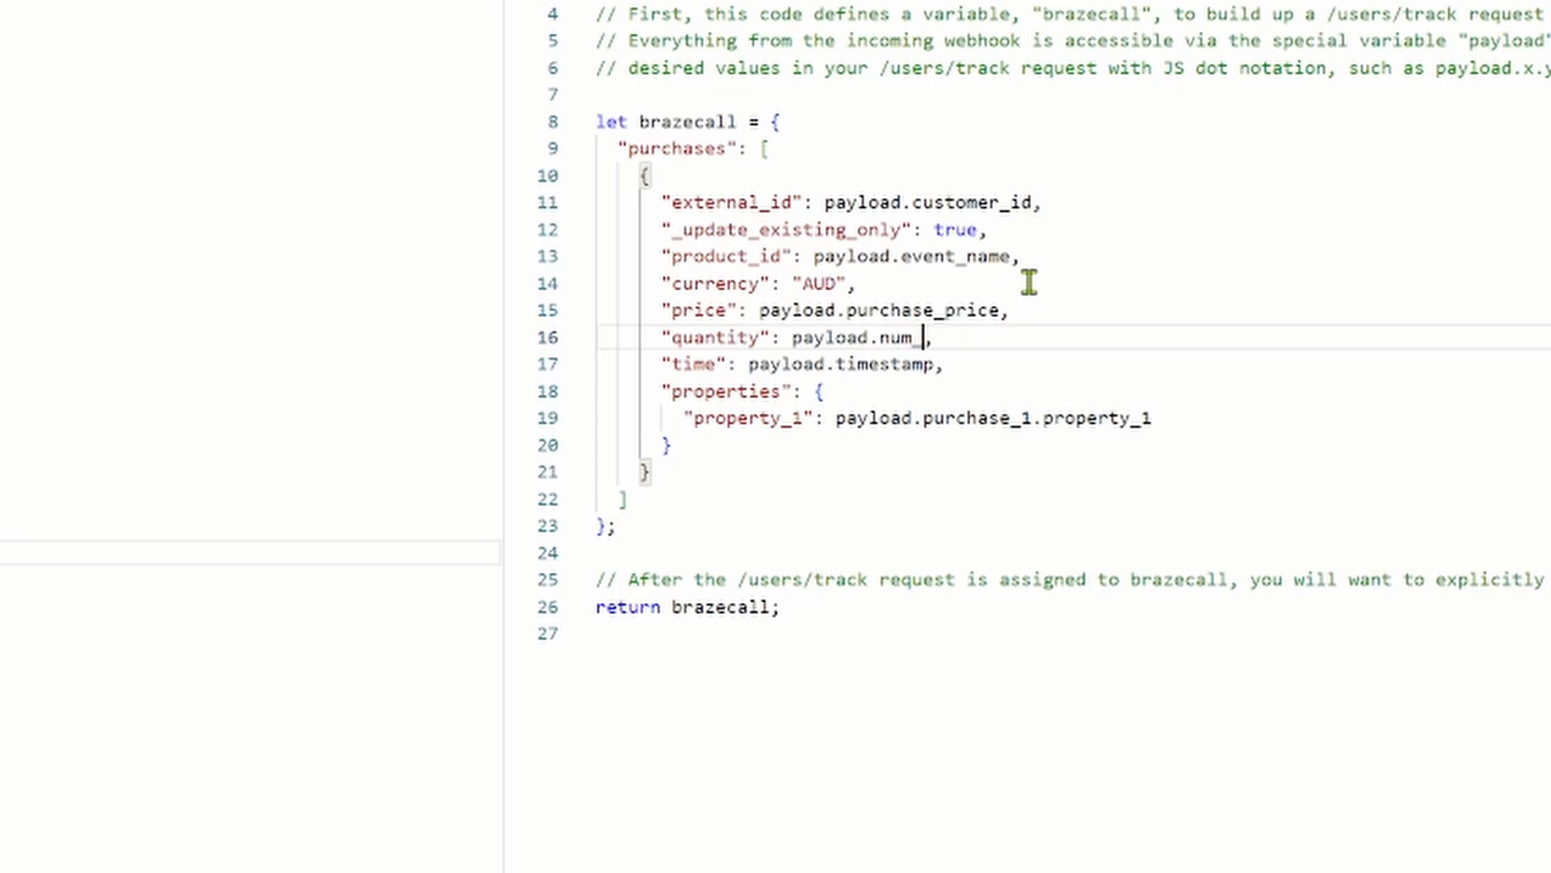
text(seat)
key(BackSpace)
text(at)
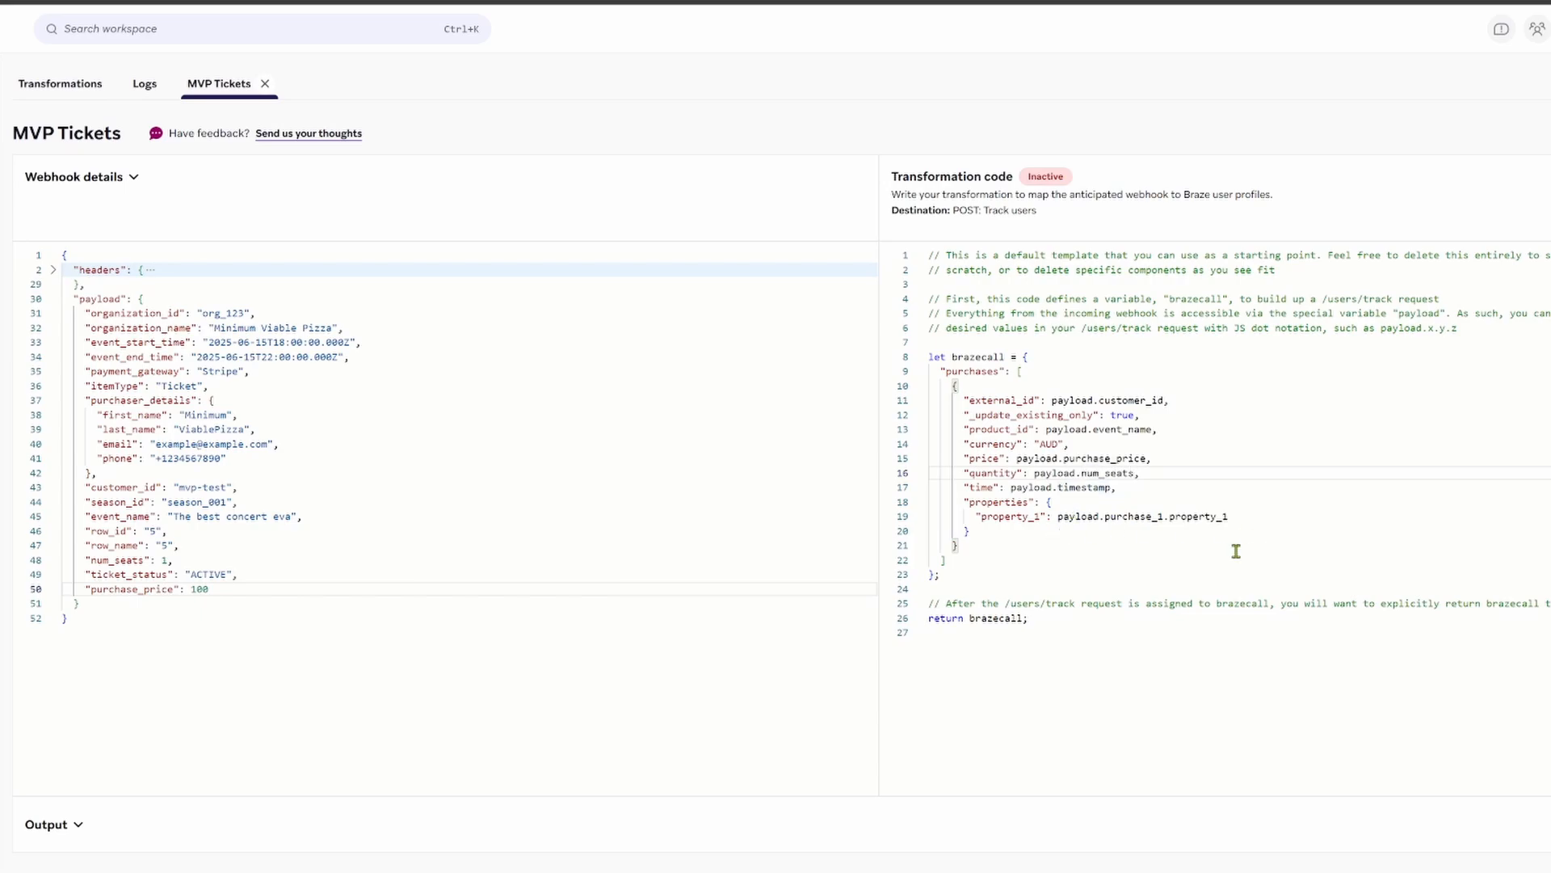
Step: Delete the properties block from the purchases mapping
drag(996, 534, 911, 503)
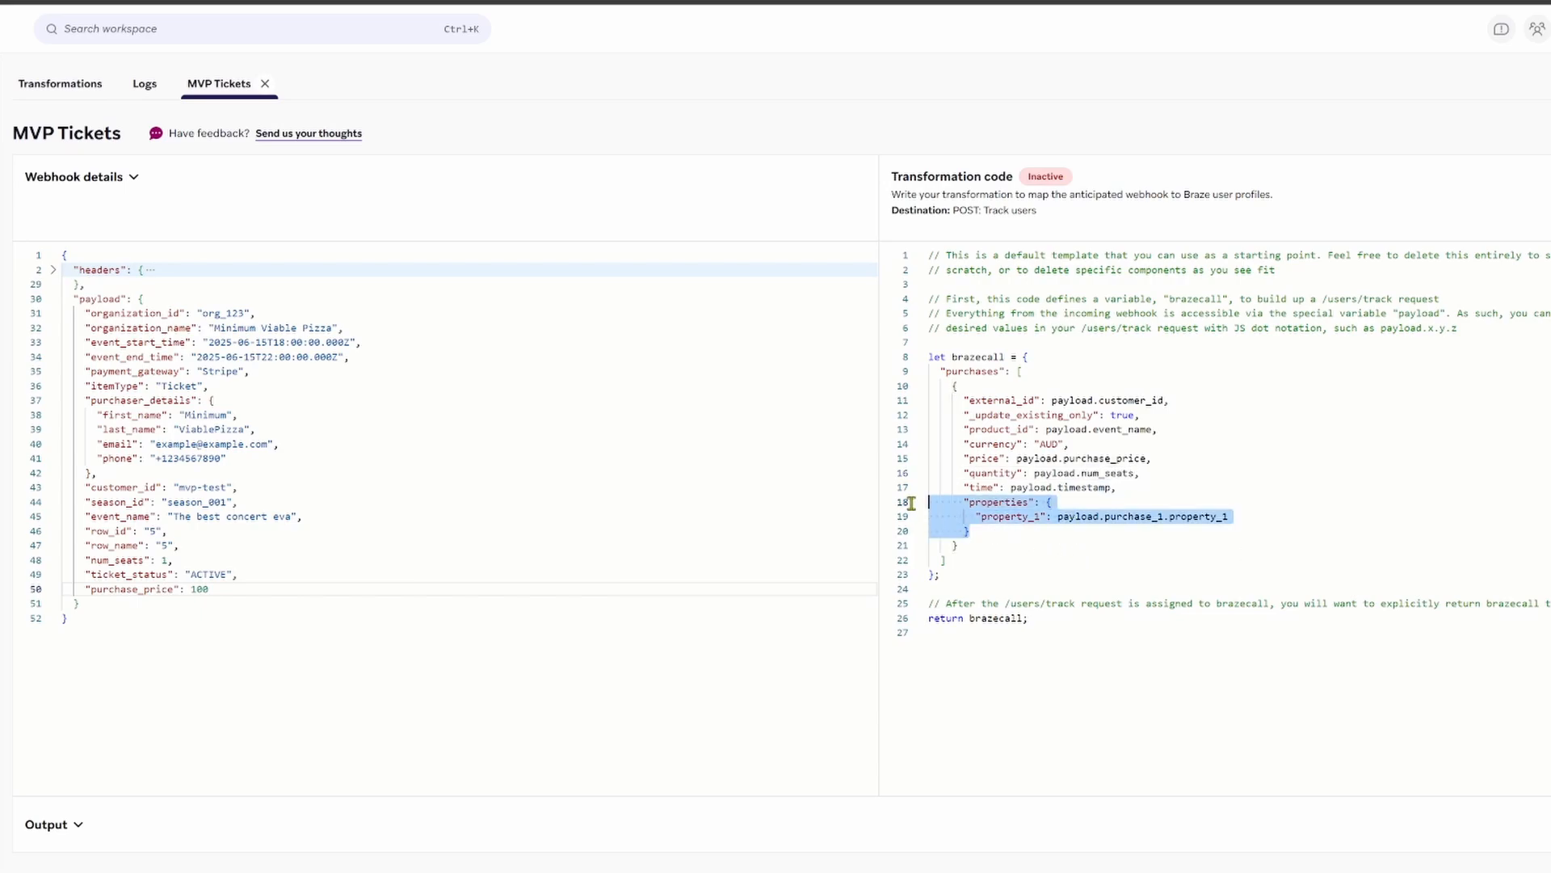
key(BackSpace)
key(BackSpace)
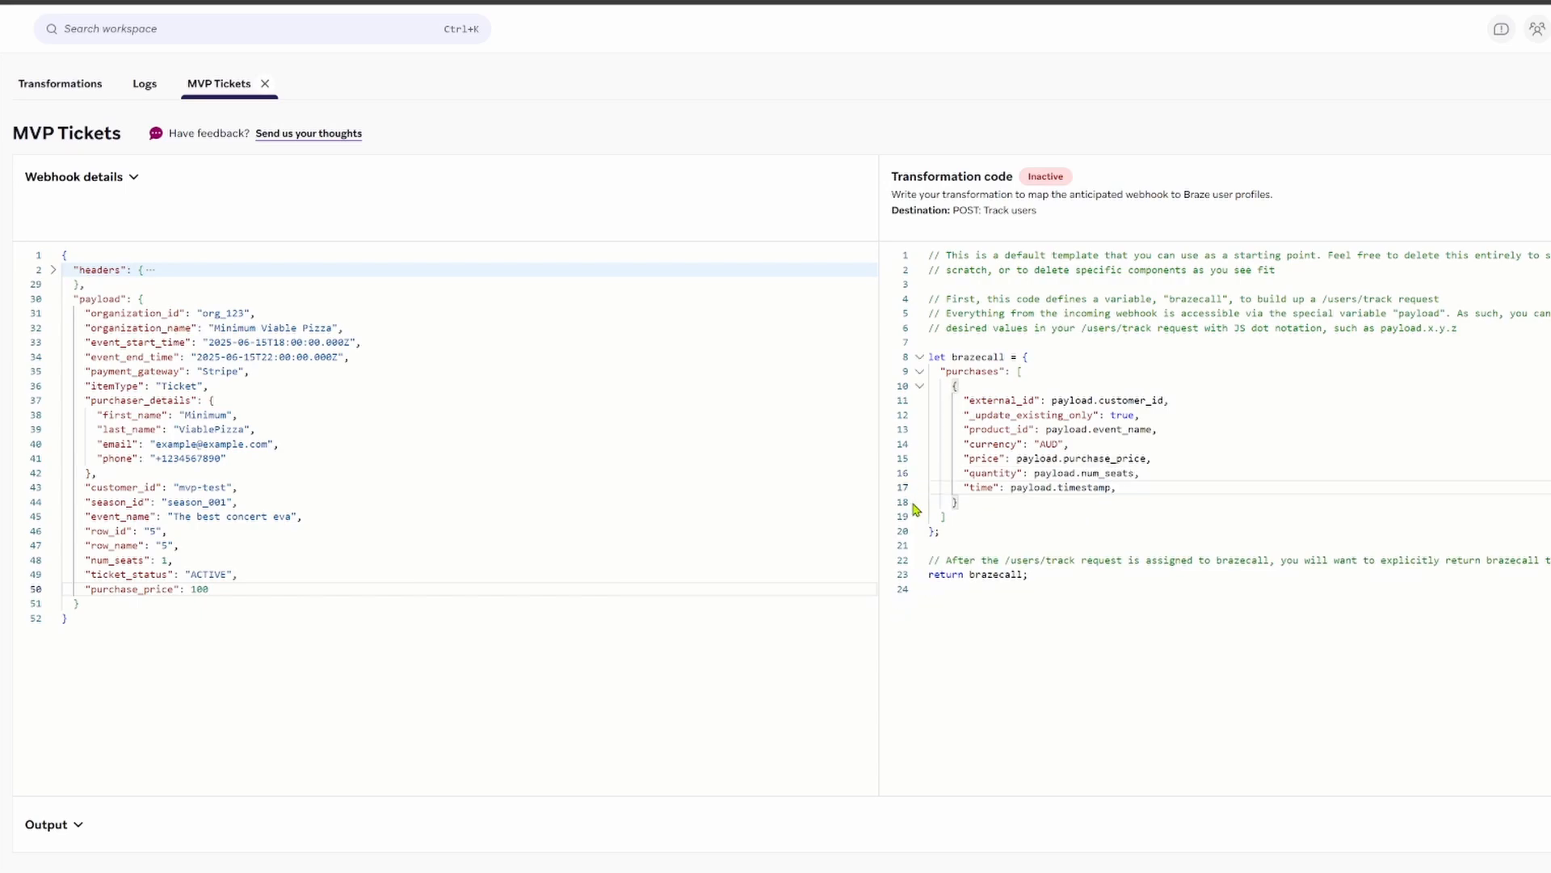
click(1442, 507)
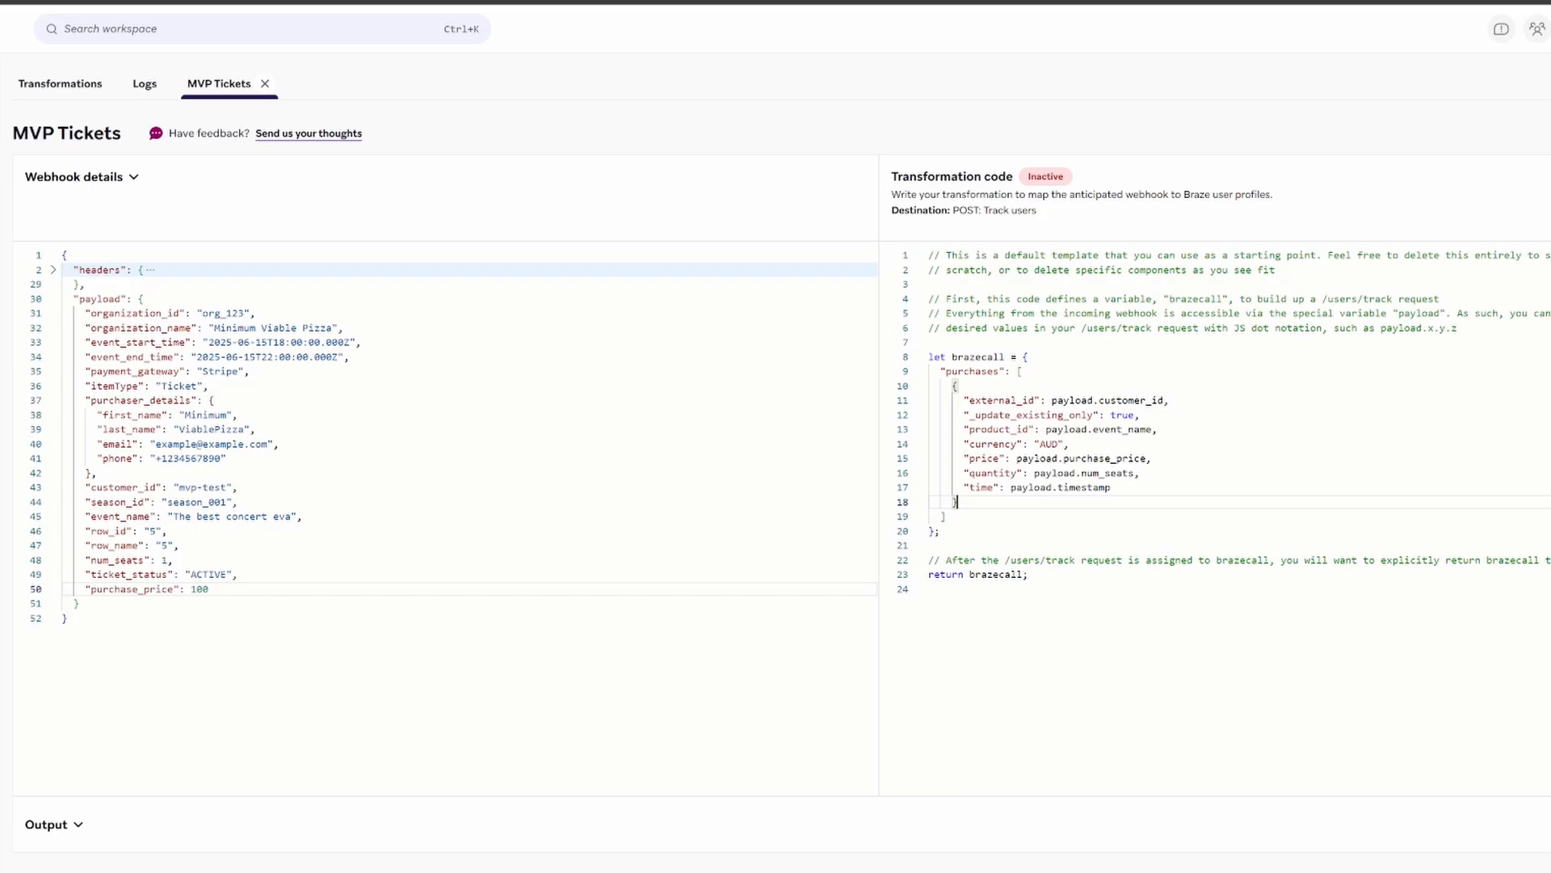
Step: Open Audience user search in a new tab, then return to the MVP Tickets editor
right_click(0, 364)
click(0, 364)
click(2, 384)
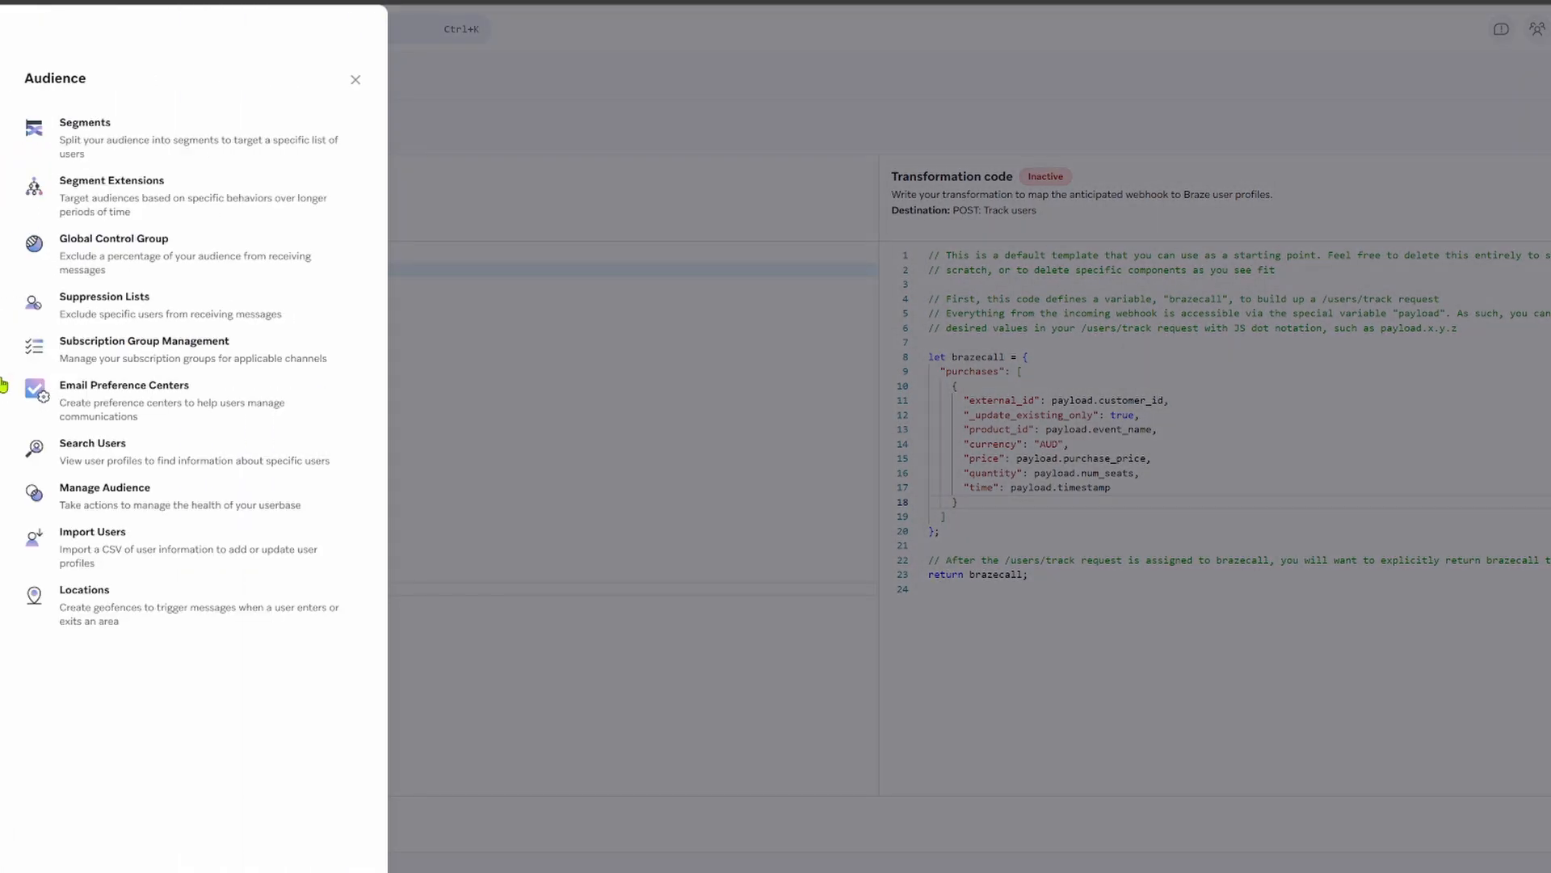
right_click(126, 468)
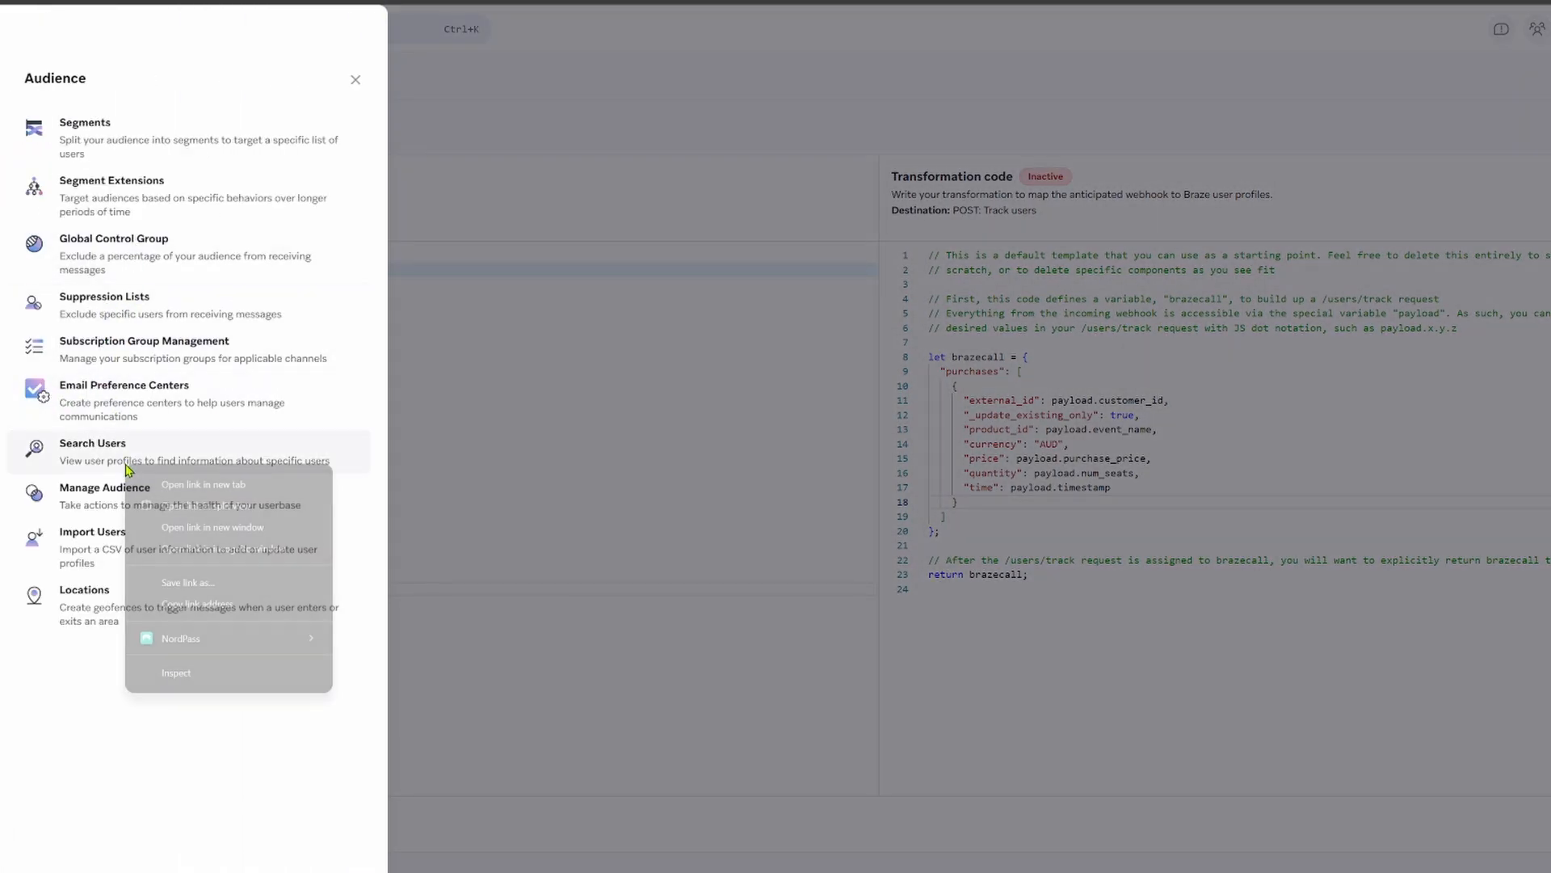
click(198, 485)
click(323, 1)
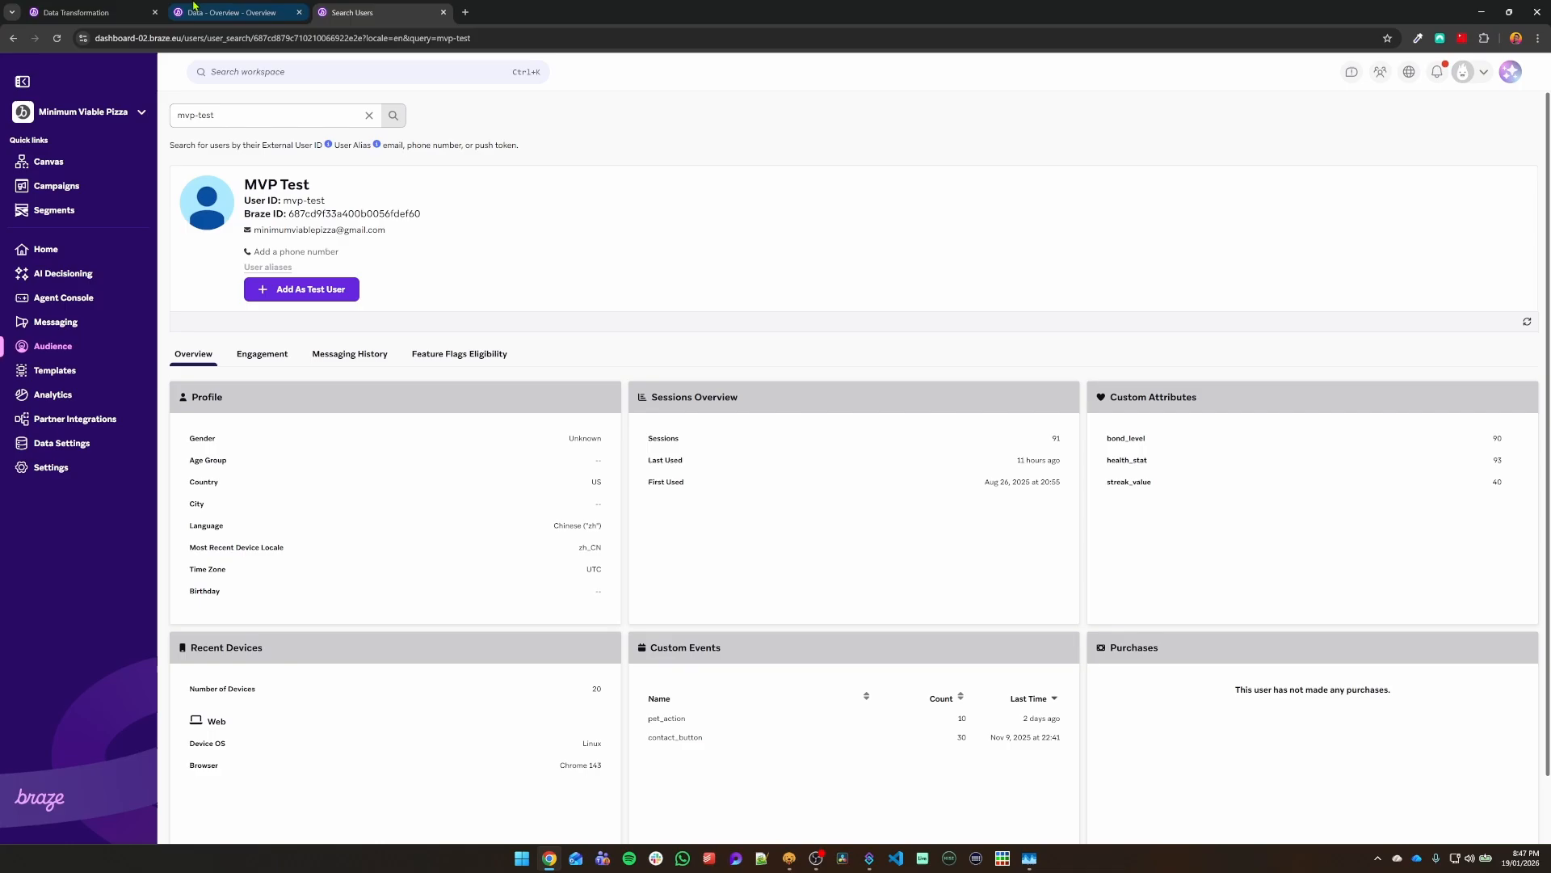
click(211, 13)
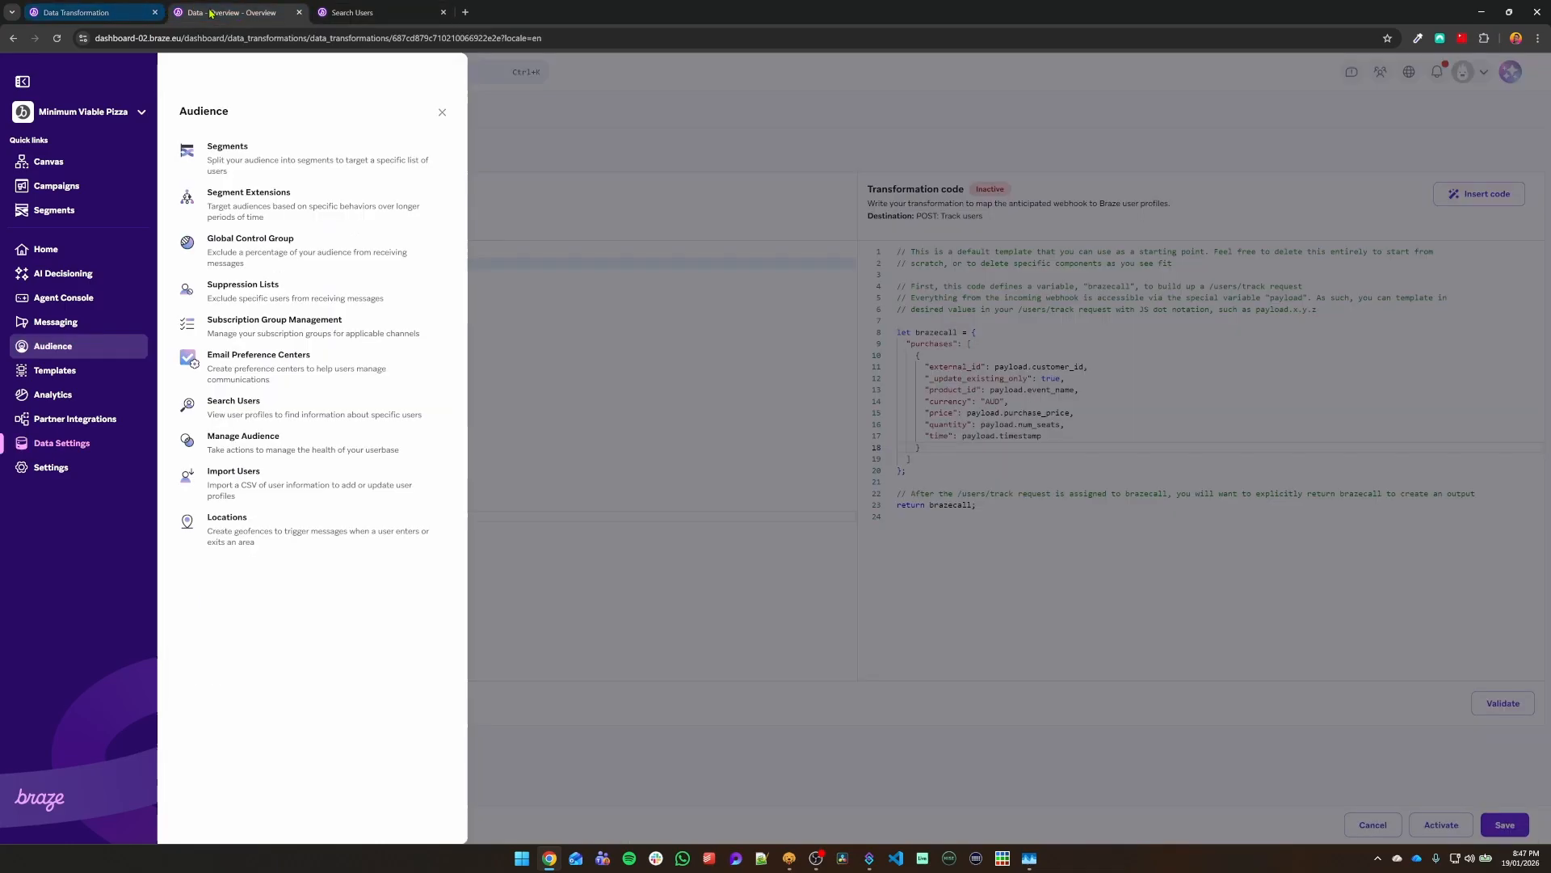
click(684, 352)
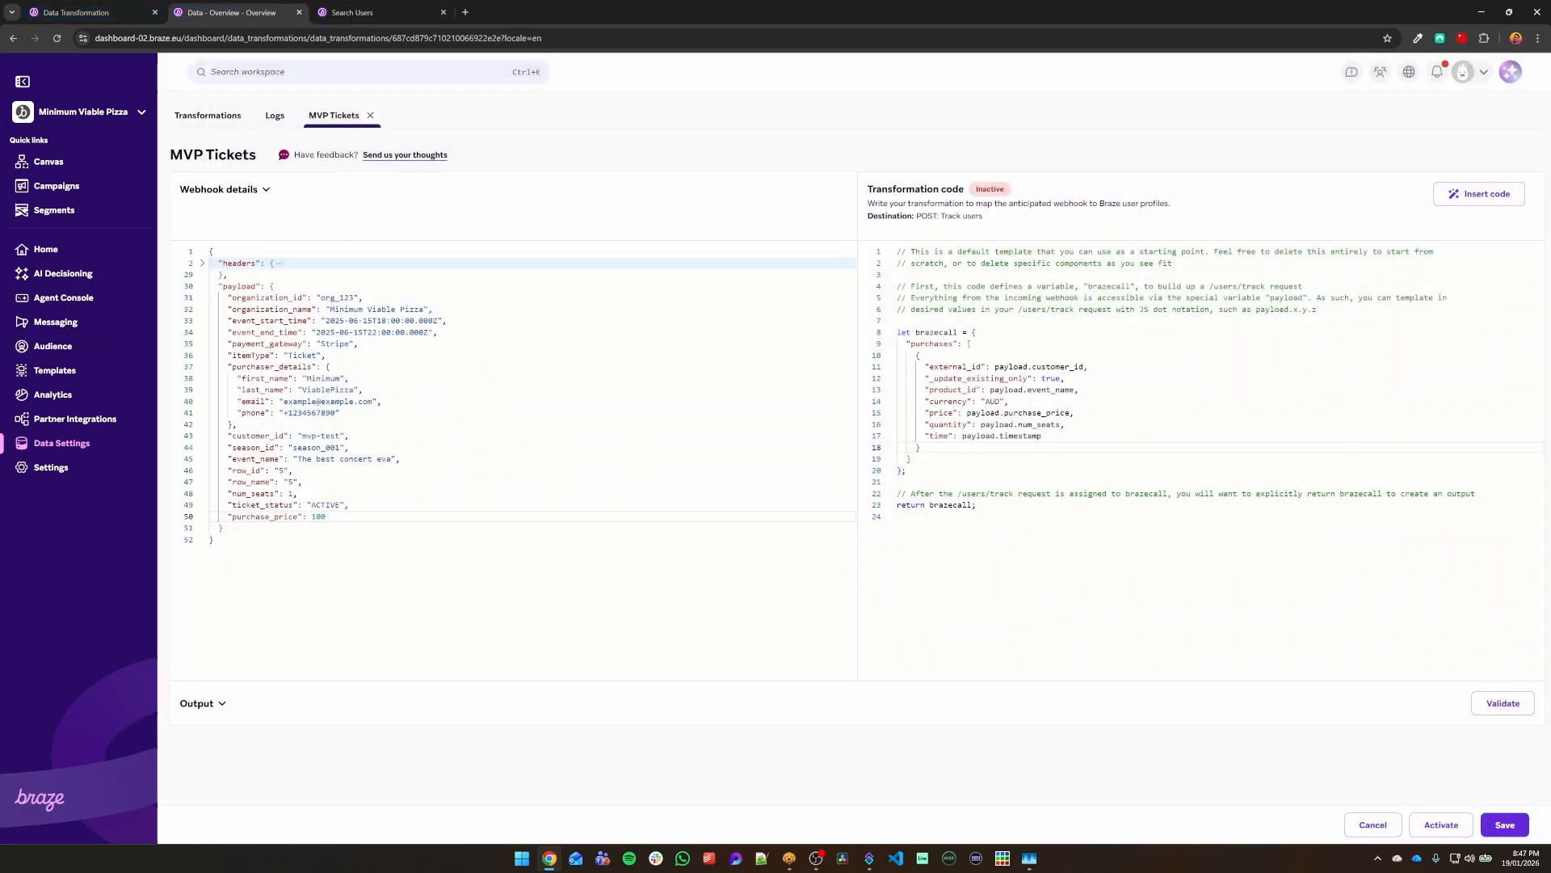
Step: Activate and save the transformation, then read the 'time must be an ISO 8601 timestamp' error
click(1430, 836)
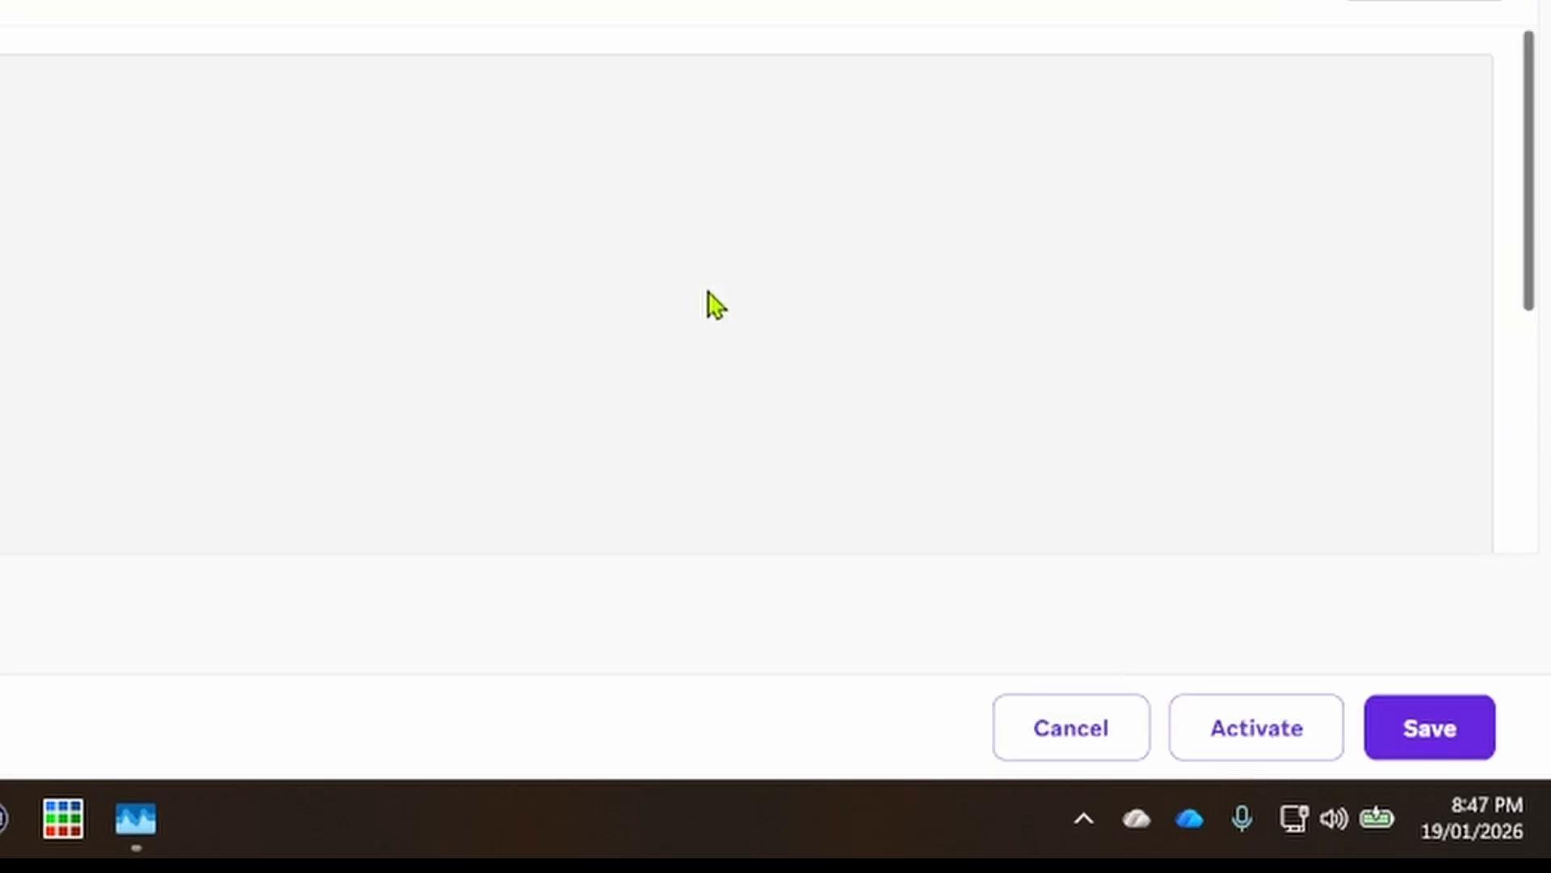
click(1462, 745)
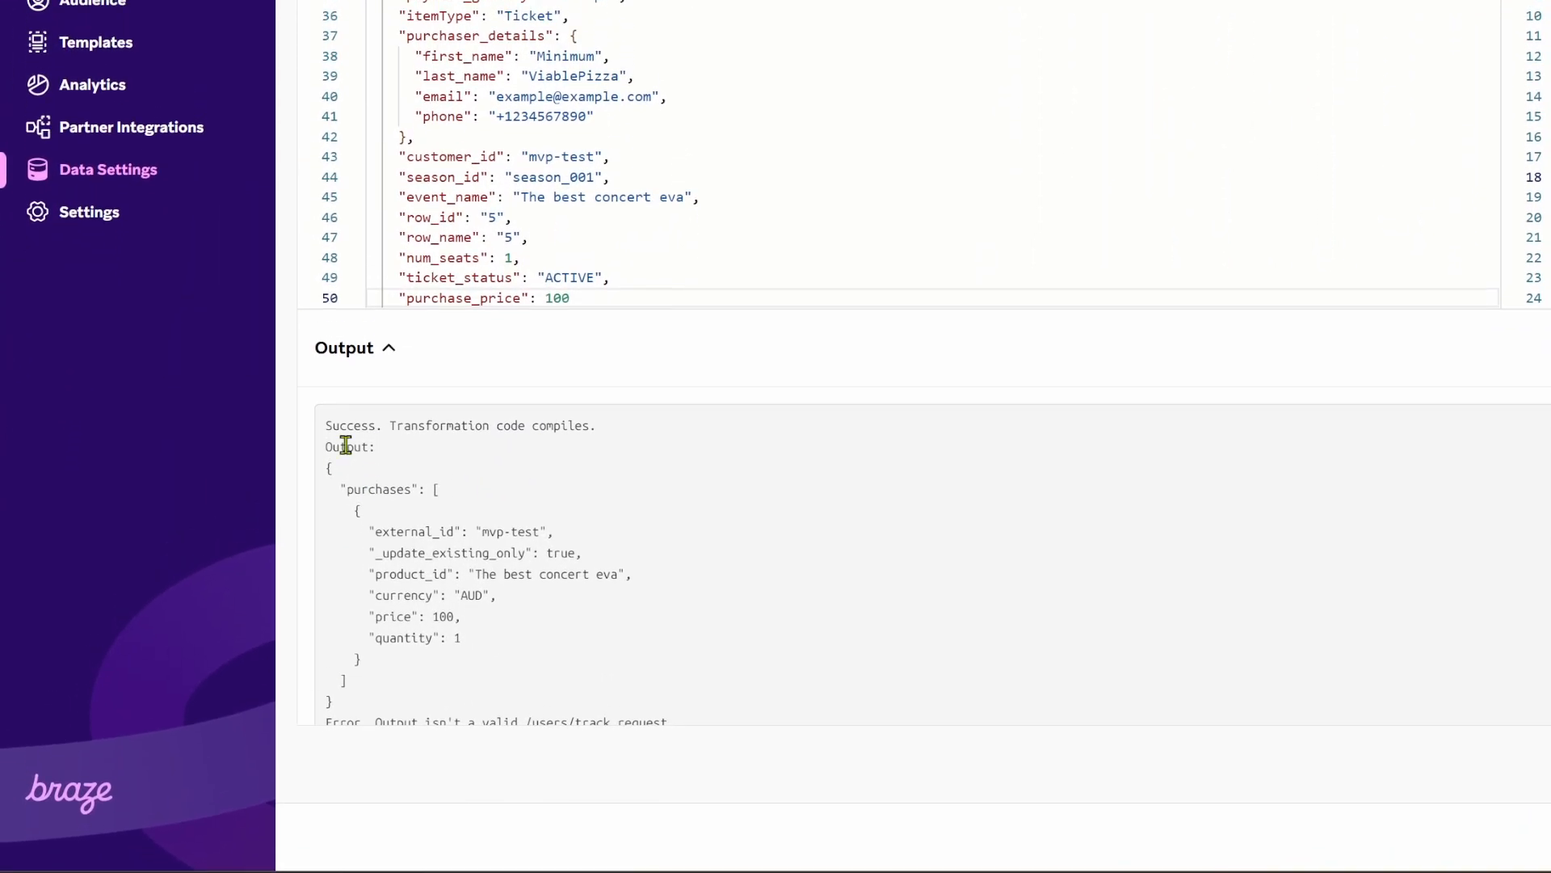
scroll(380, 565, down, 3)
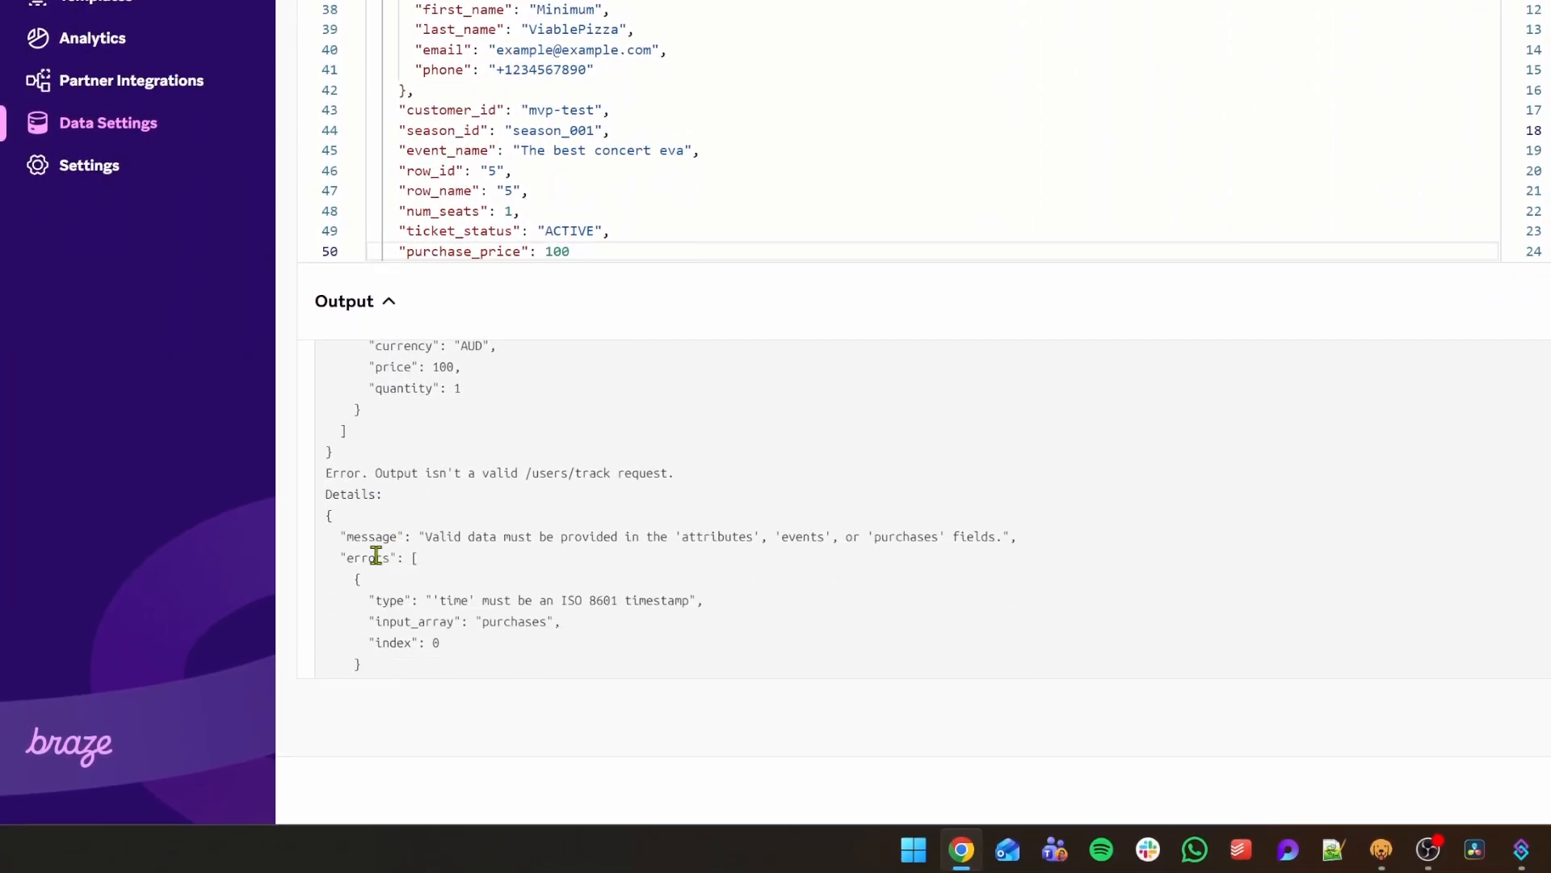
scroll(376, 556, down, 2)
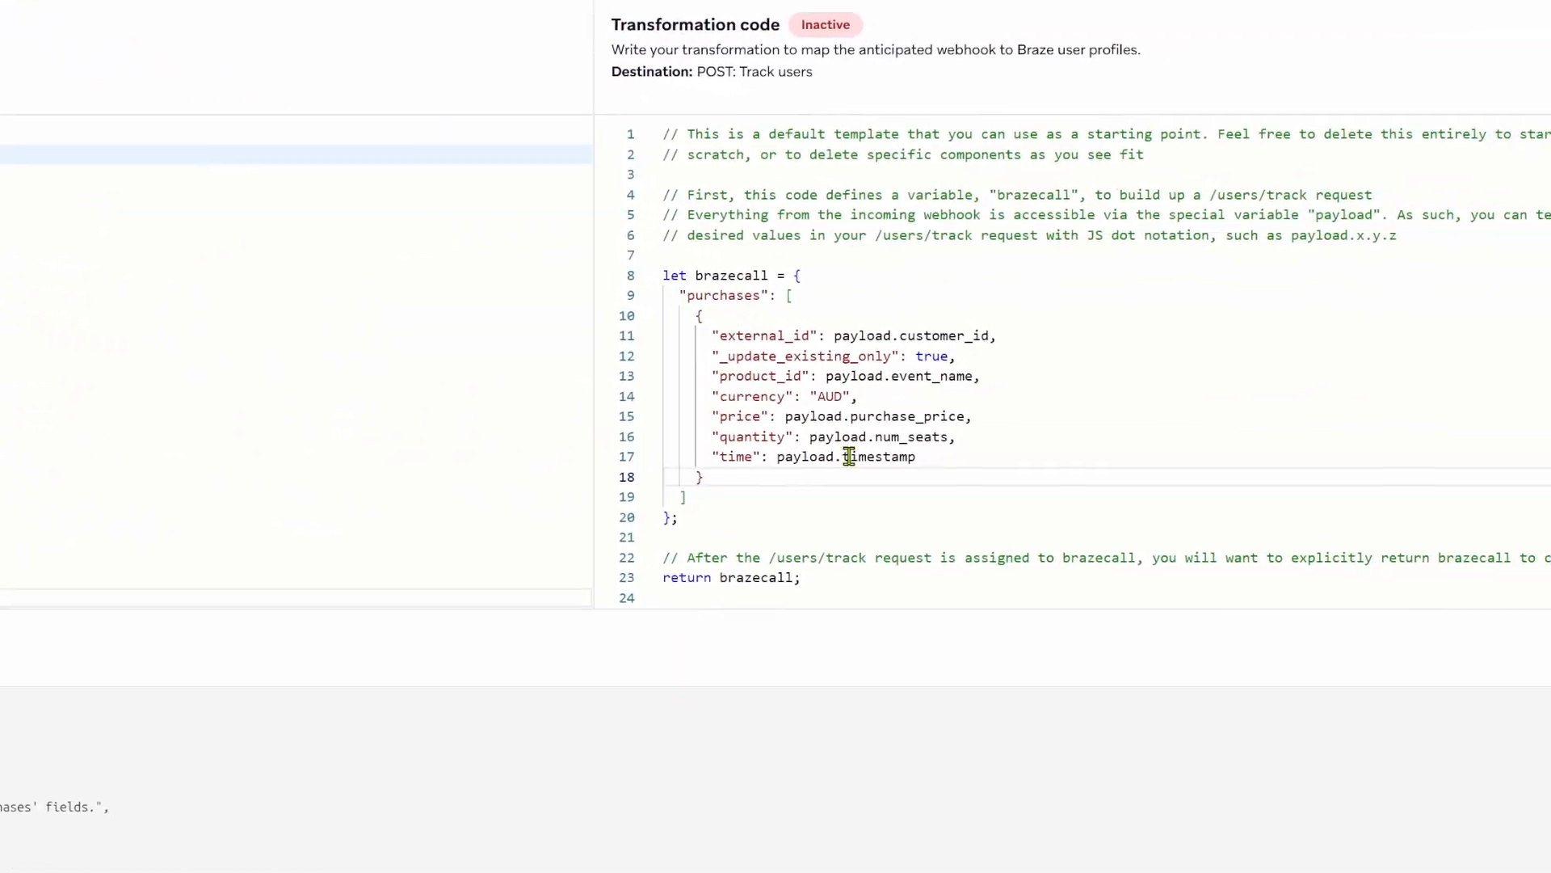
Step: Change time to payload.event_start_time on line 17, validate the code, and save it
click(849, 457)
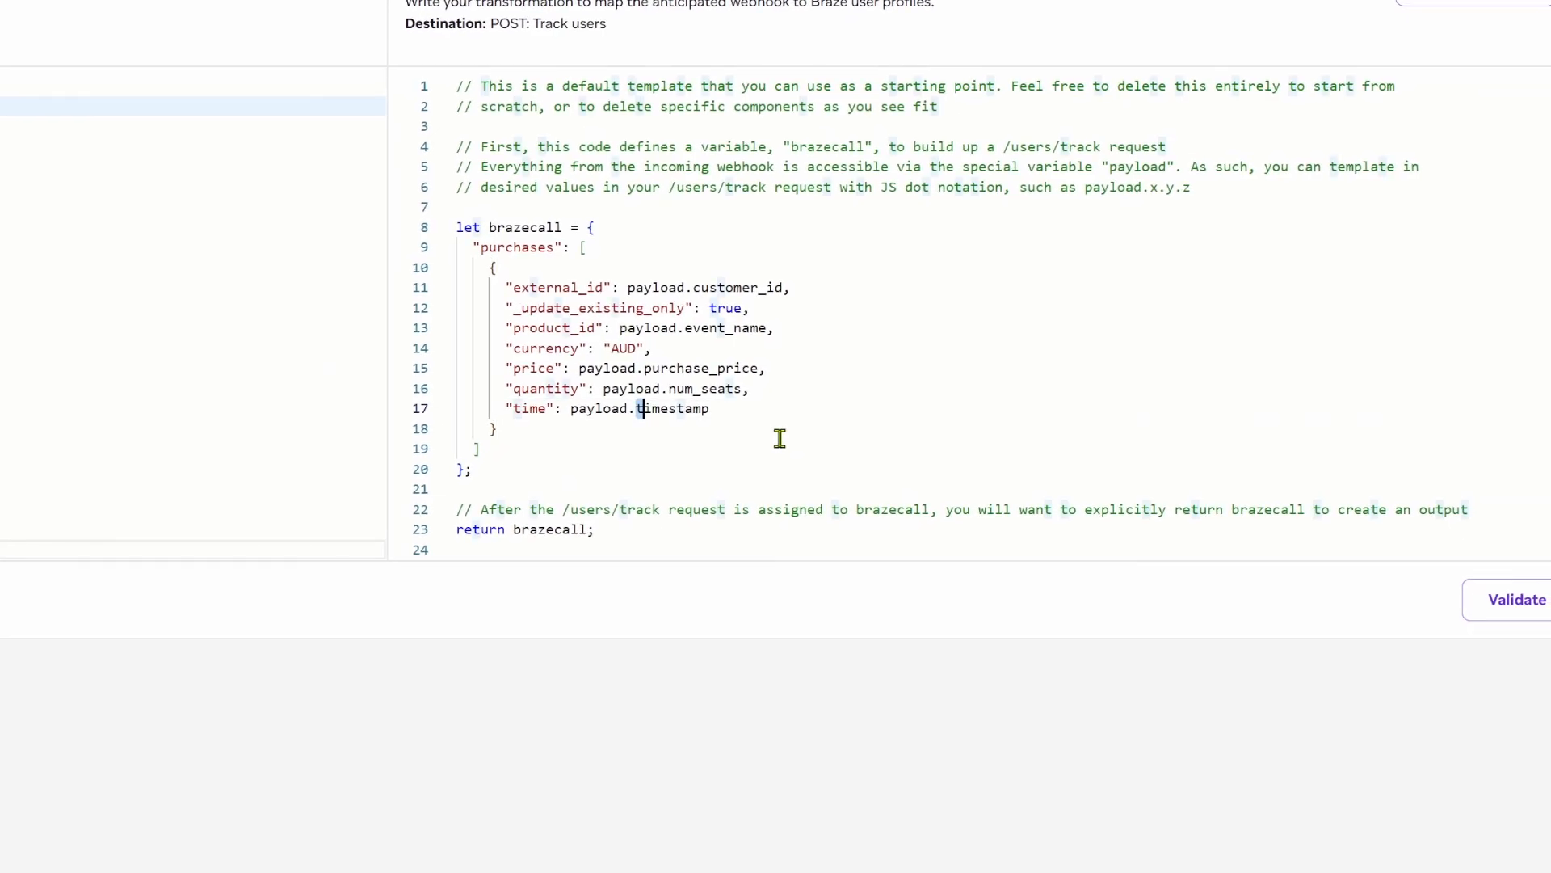
key(shift+Right)
key(shift+Right)
key(shift+Right)
key(shift+Right)
key(shift+Right)
key(shift+Right)
key(shift+Right)
key(shift+Right)
text(event)
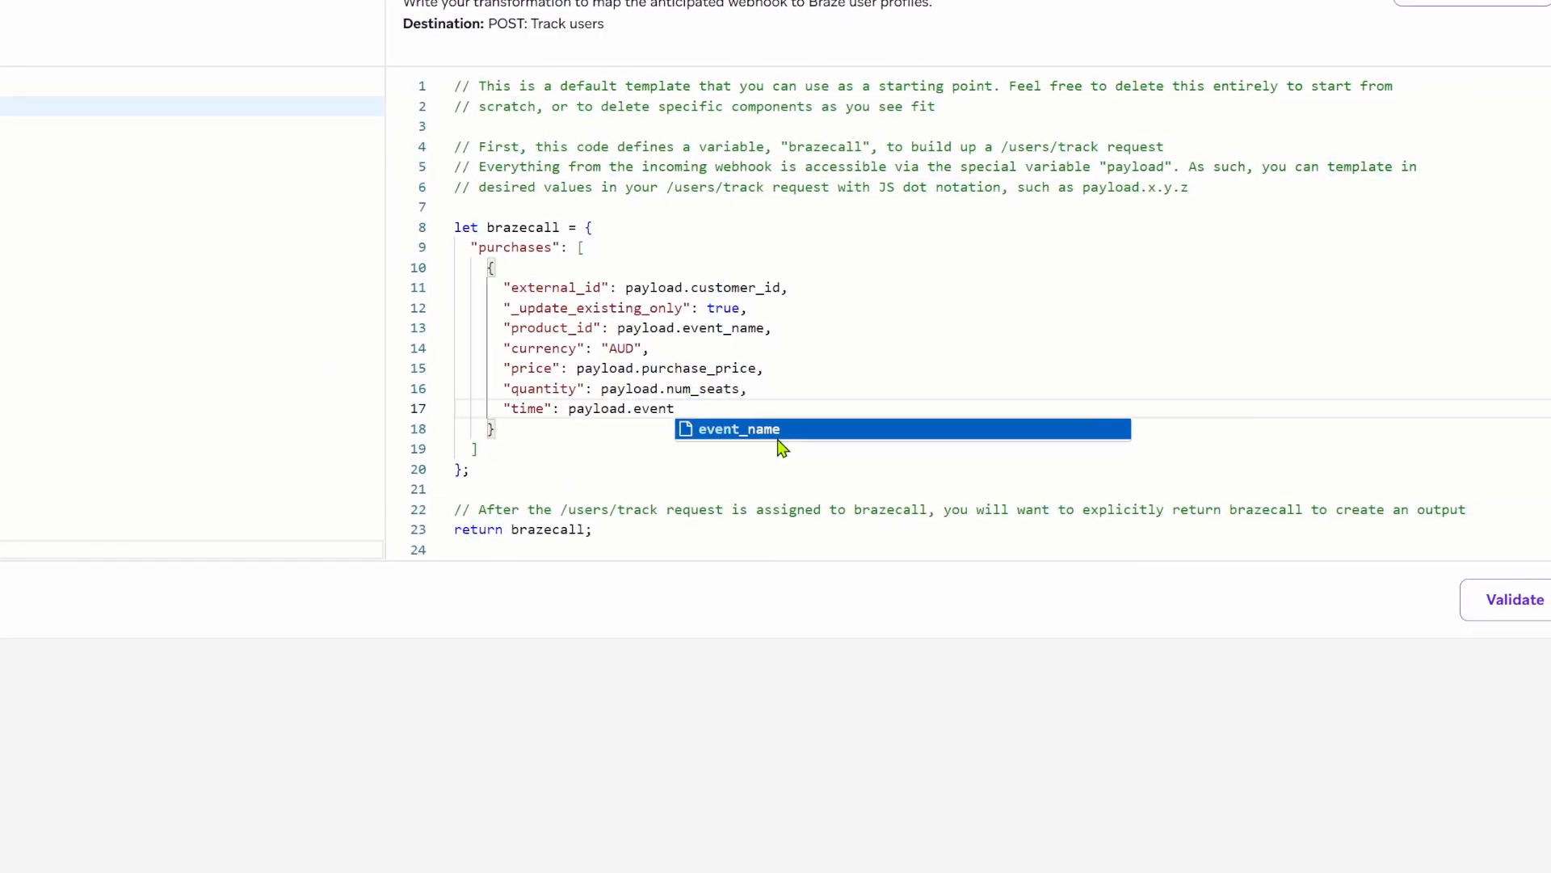
text(_start_time)
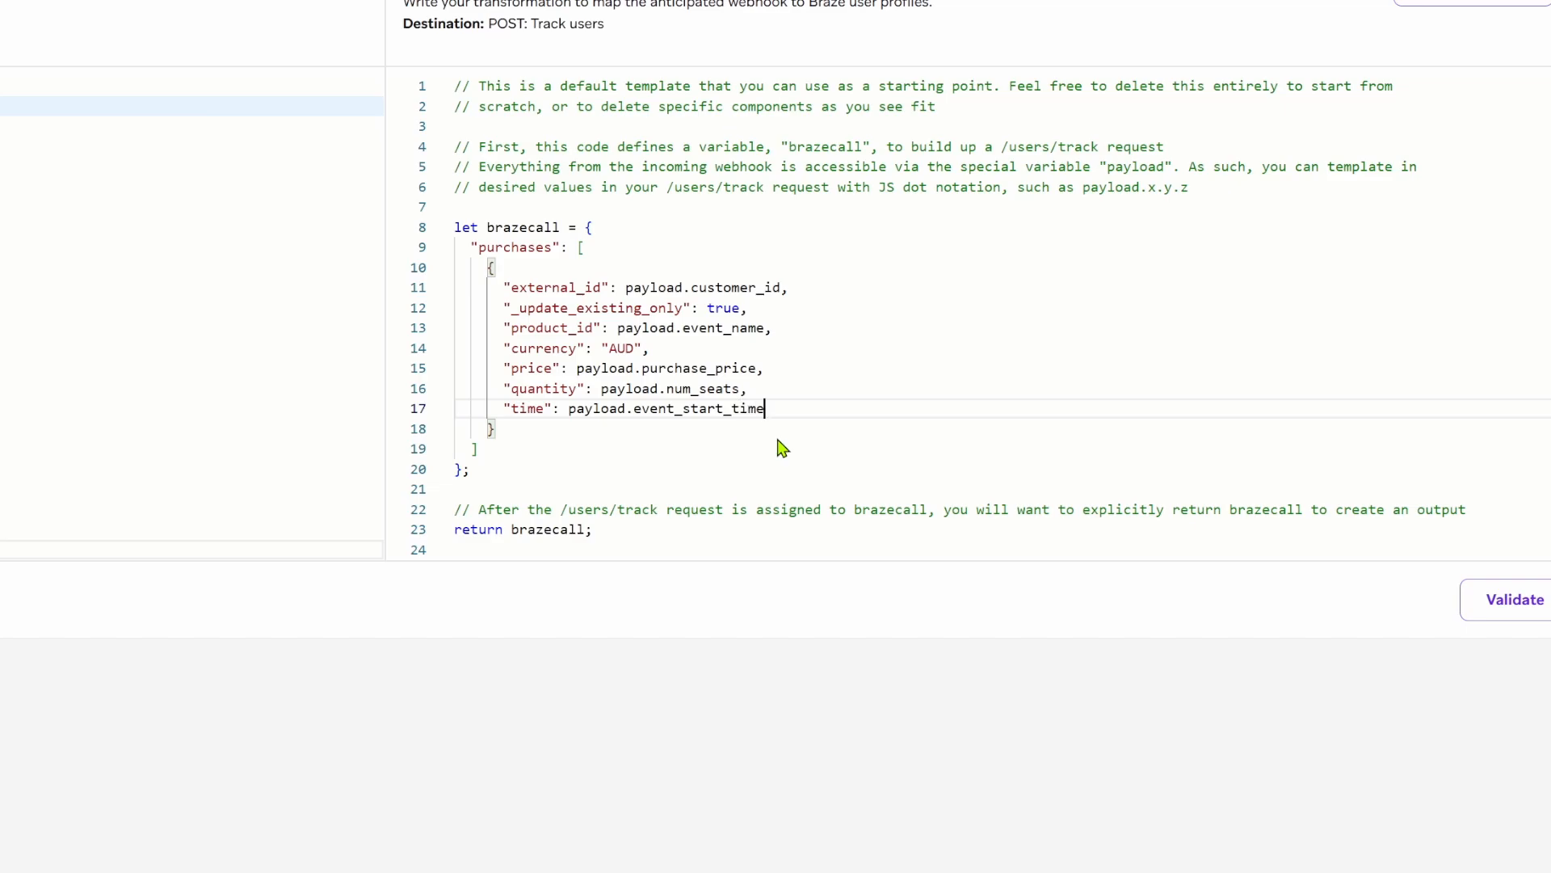
scroll(1516, 495, down, 3)
click(1513, 446)
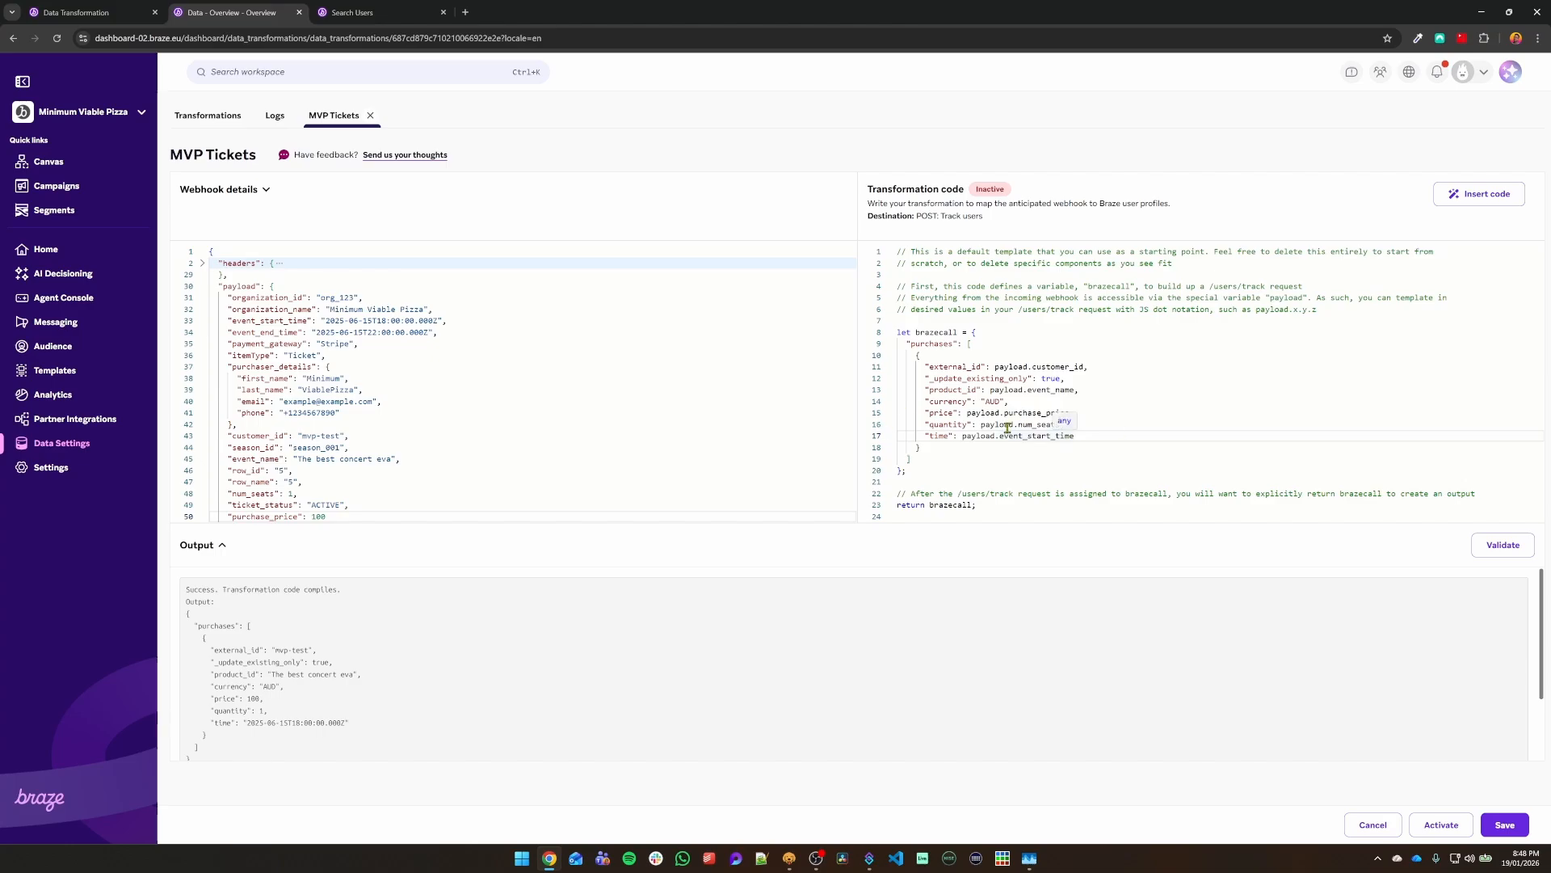
click(1494, 824)
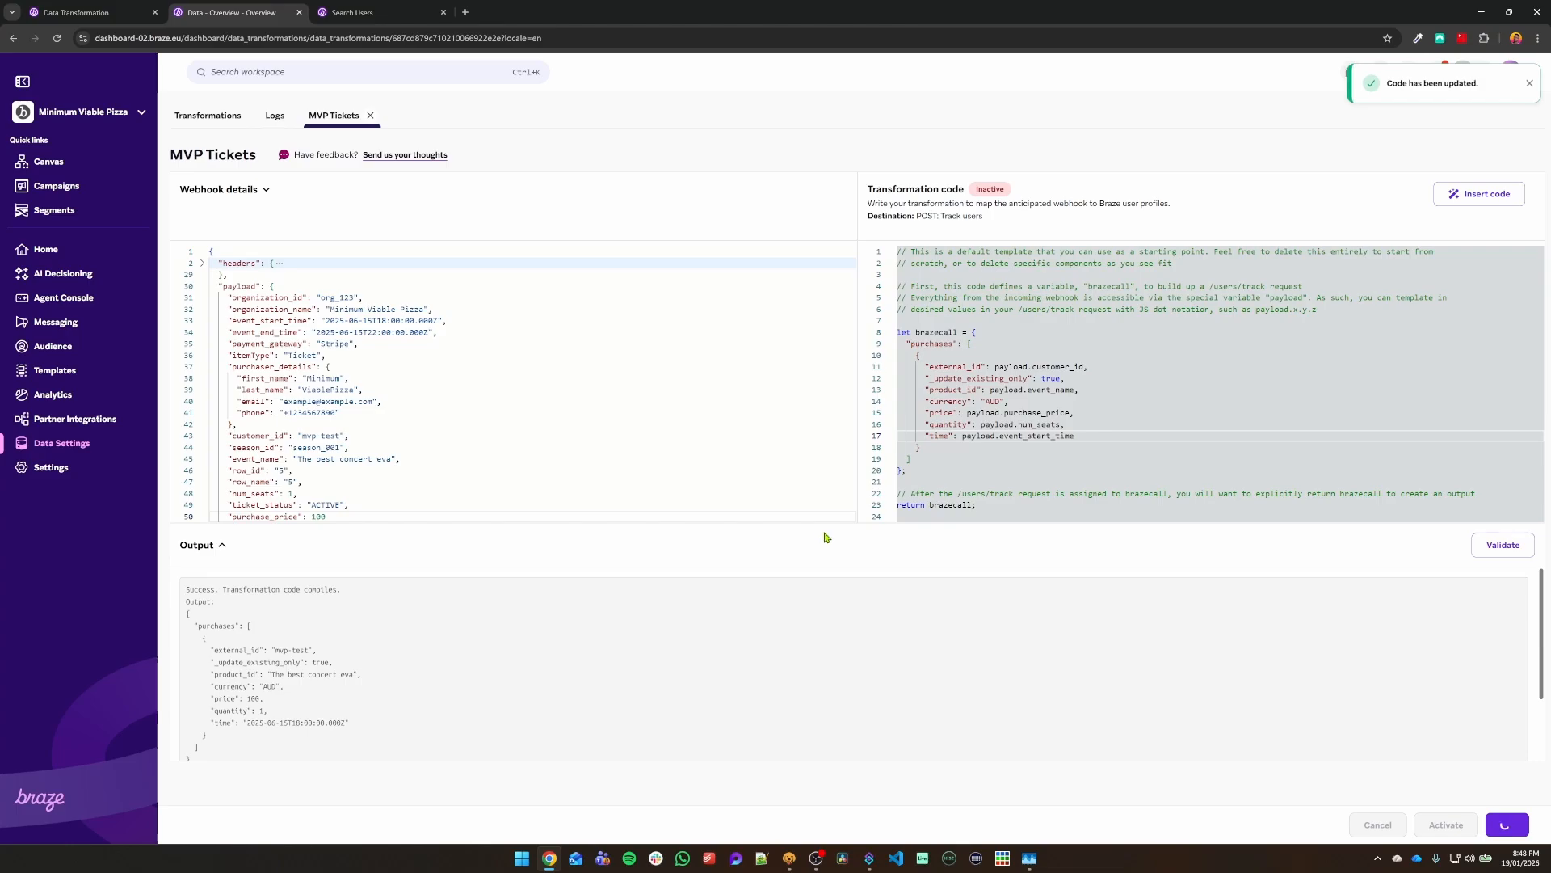
Step: Resend the test webhook from Bruno and open the Transformations list showing MVP Tickets Active
key(ctrl+Tab)
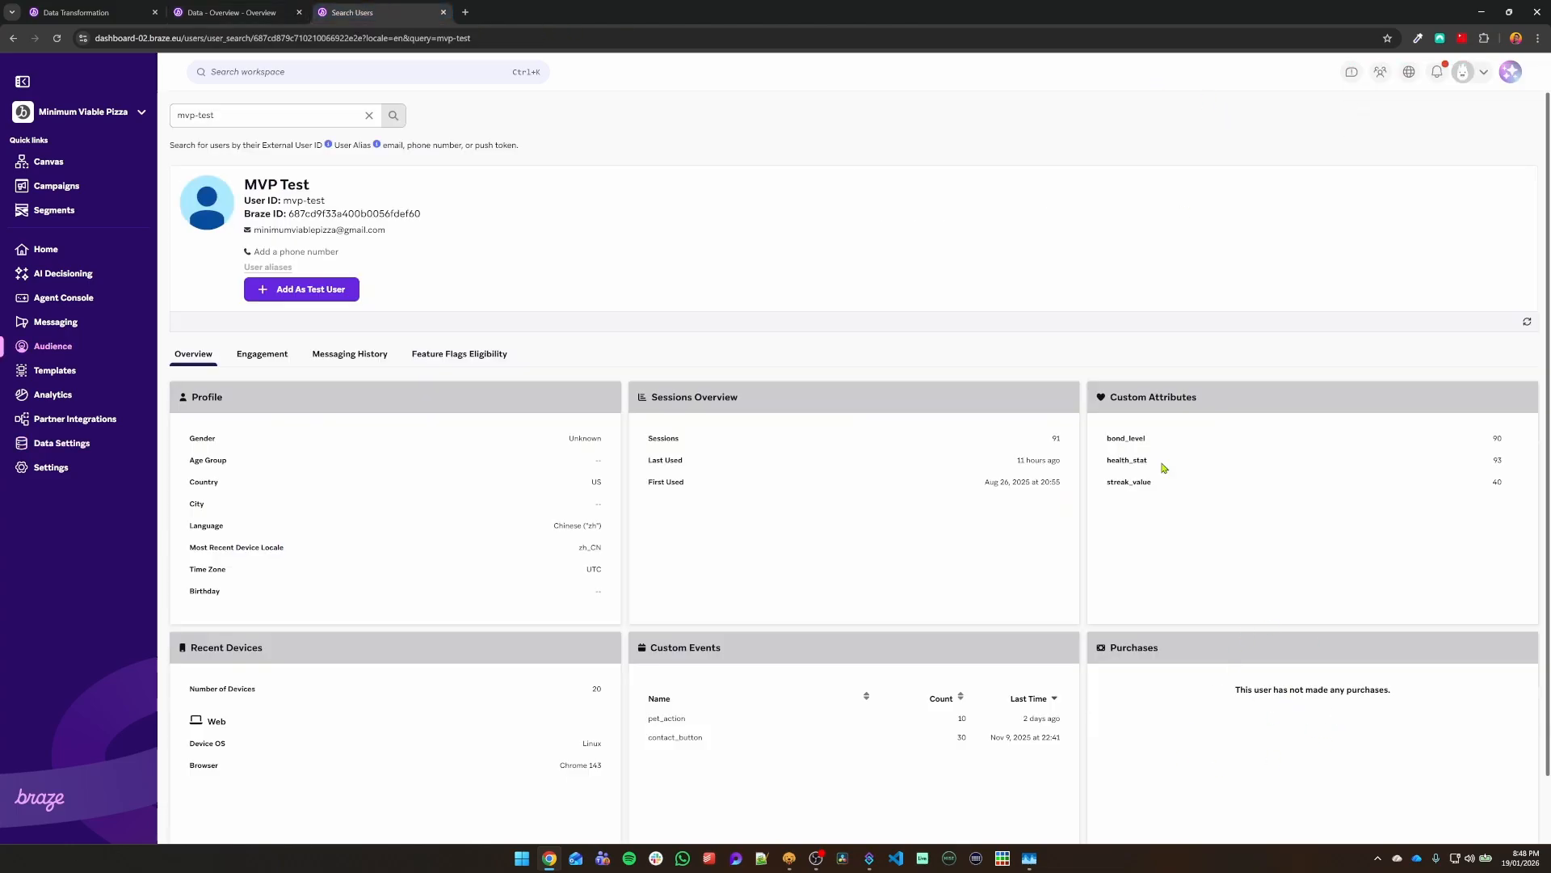
click(213, 13)
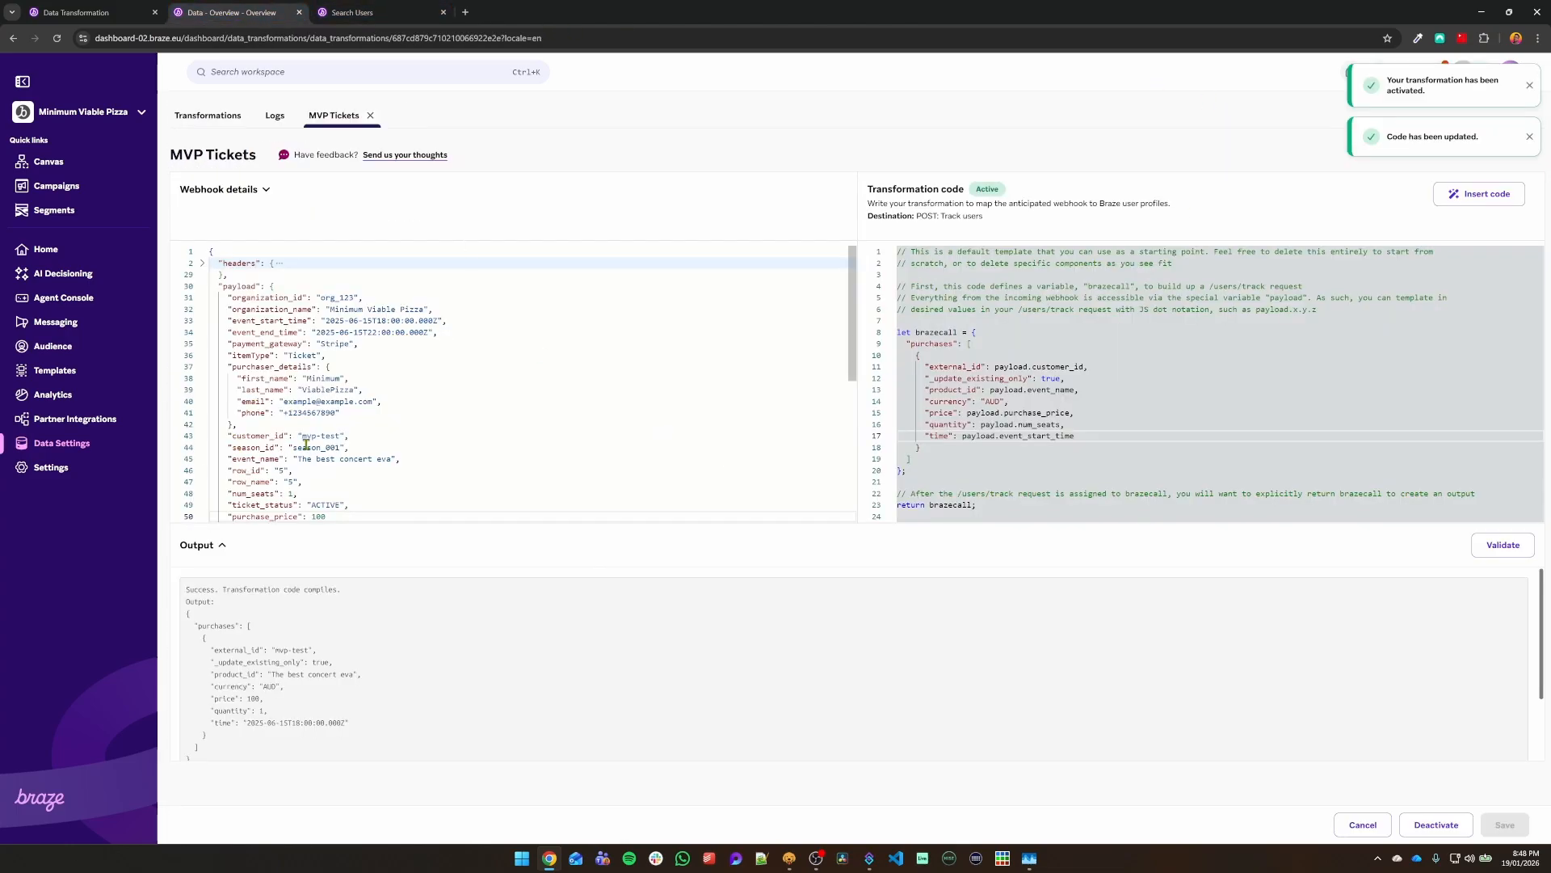
click(789, 858)
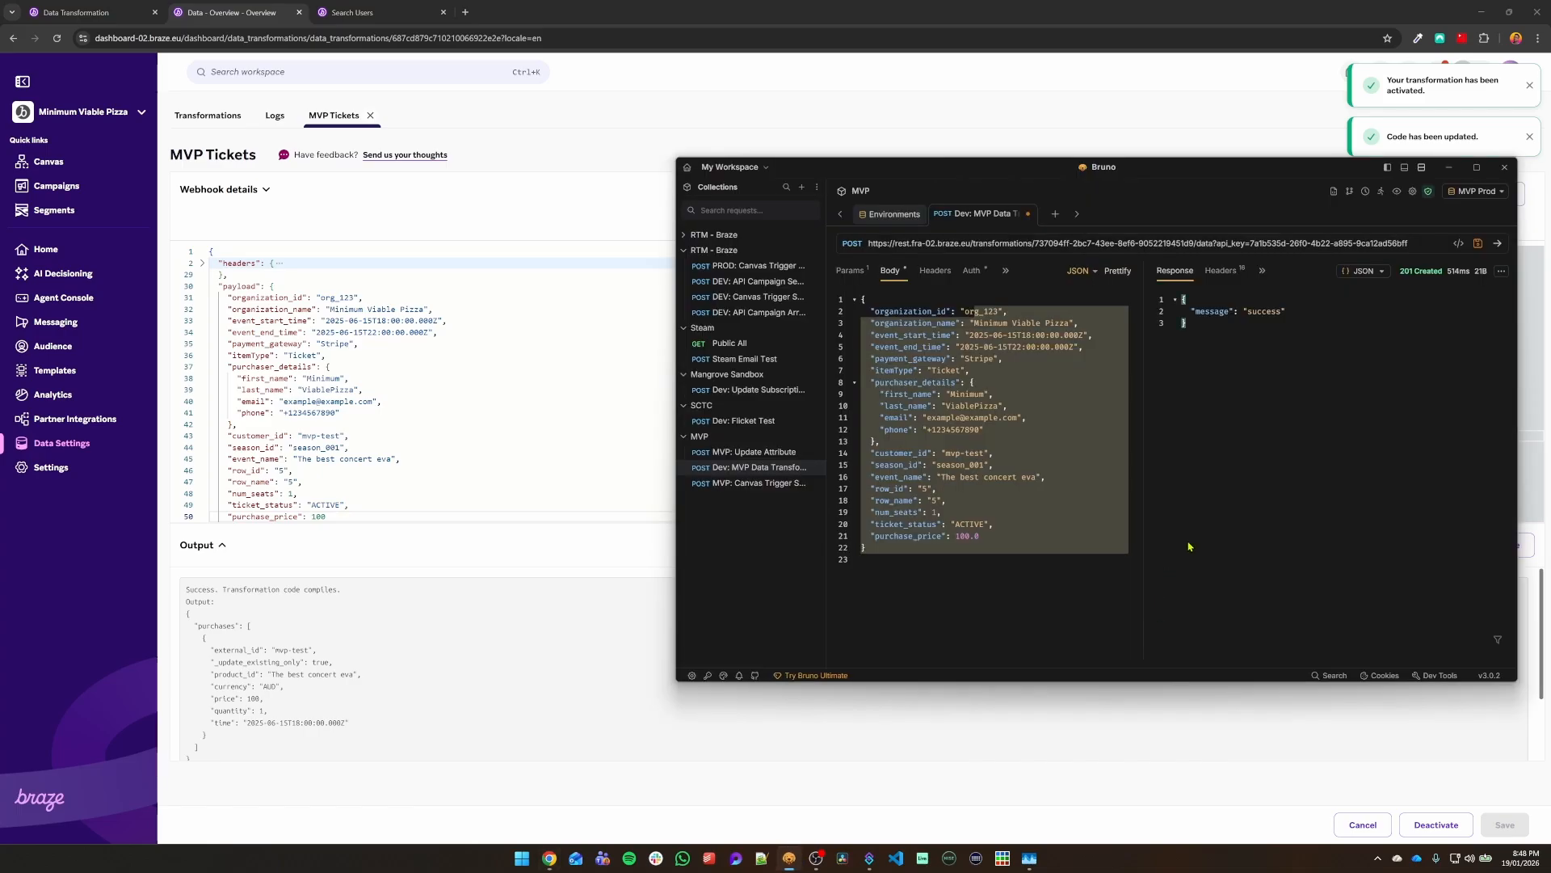
key(ctrl+Return)
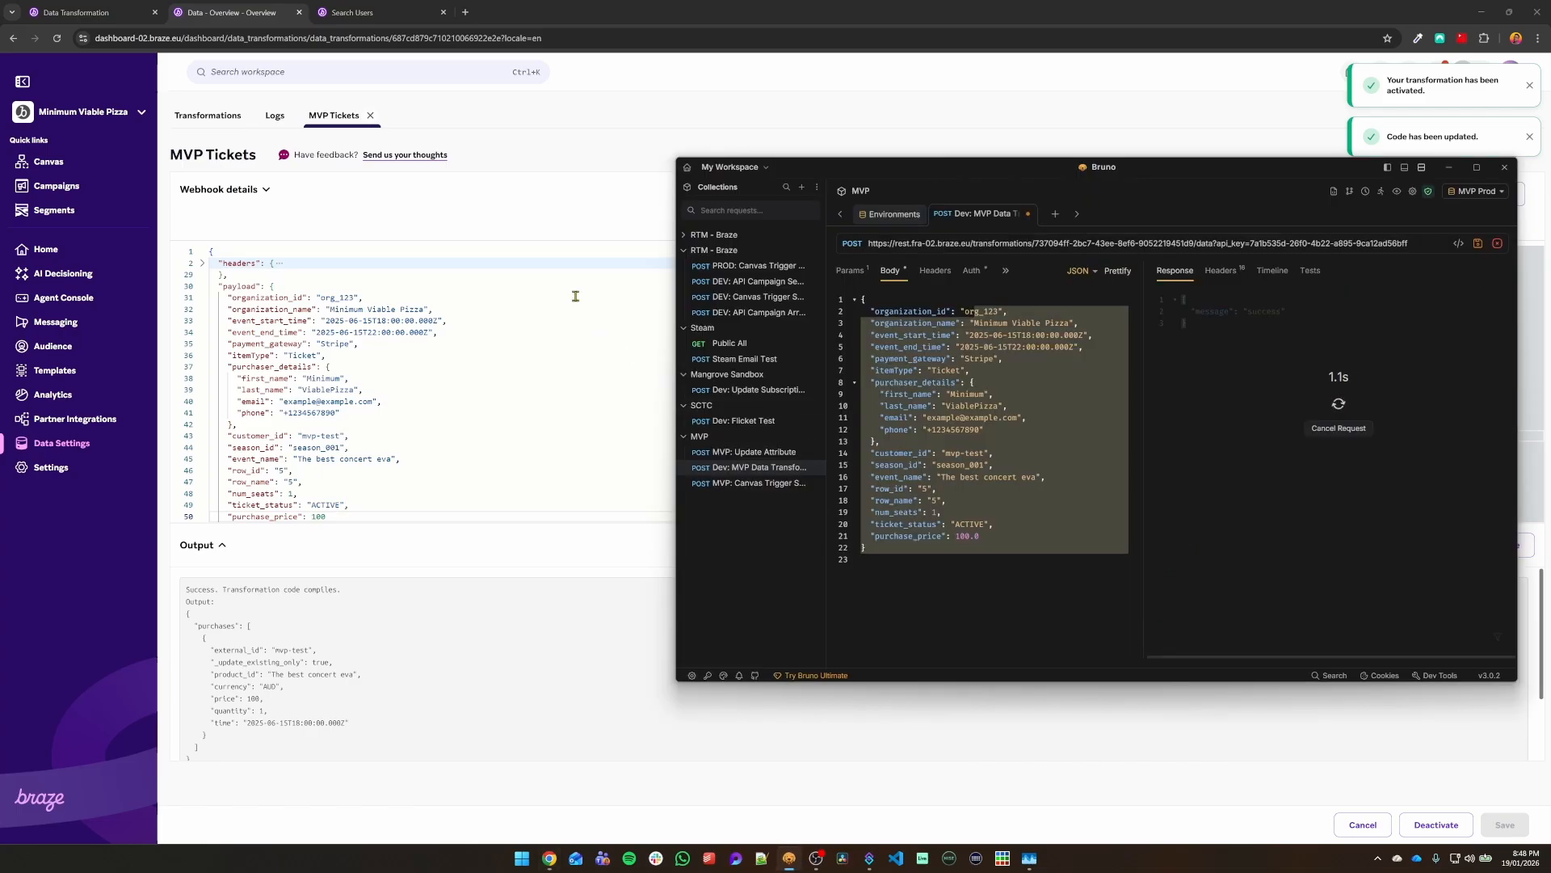
click(466, 287)
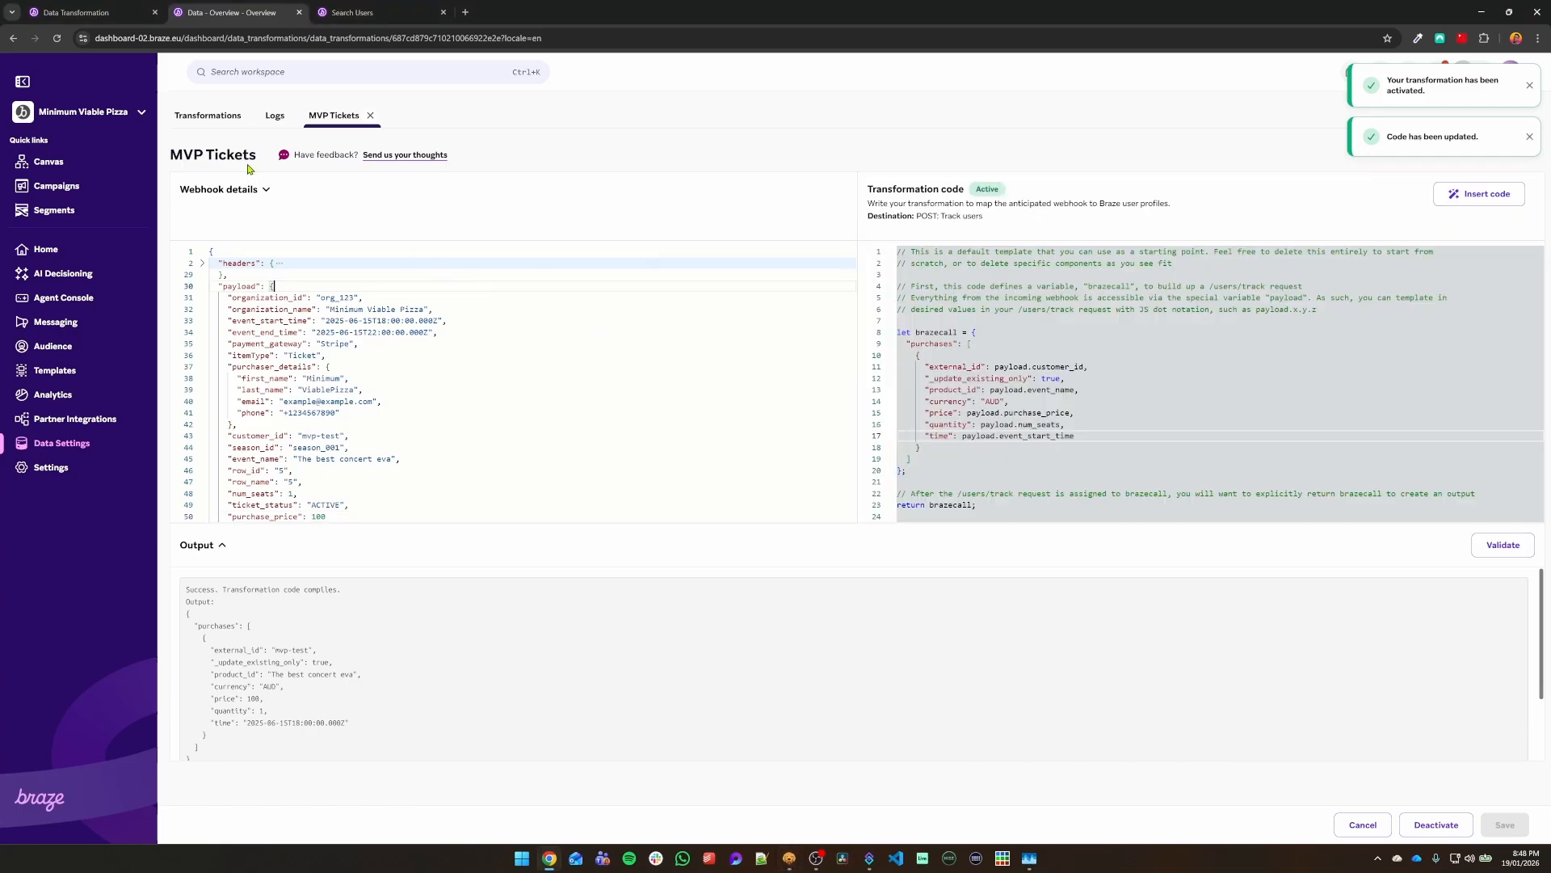
click(235, 121)
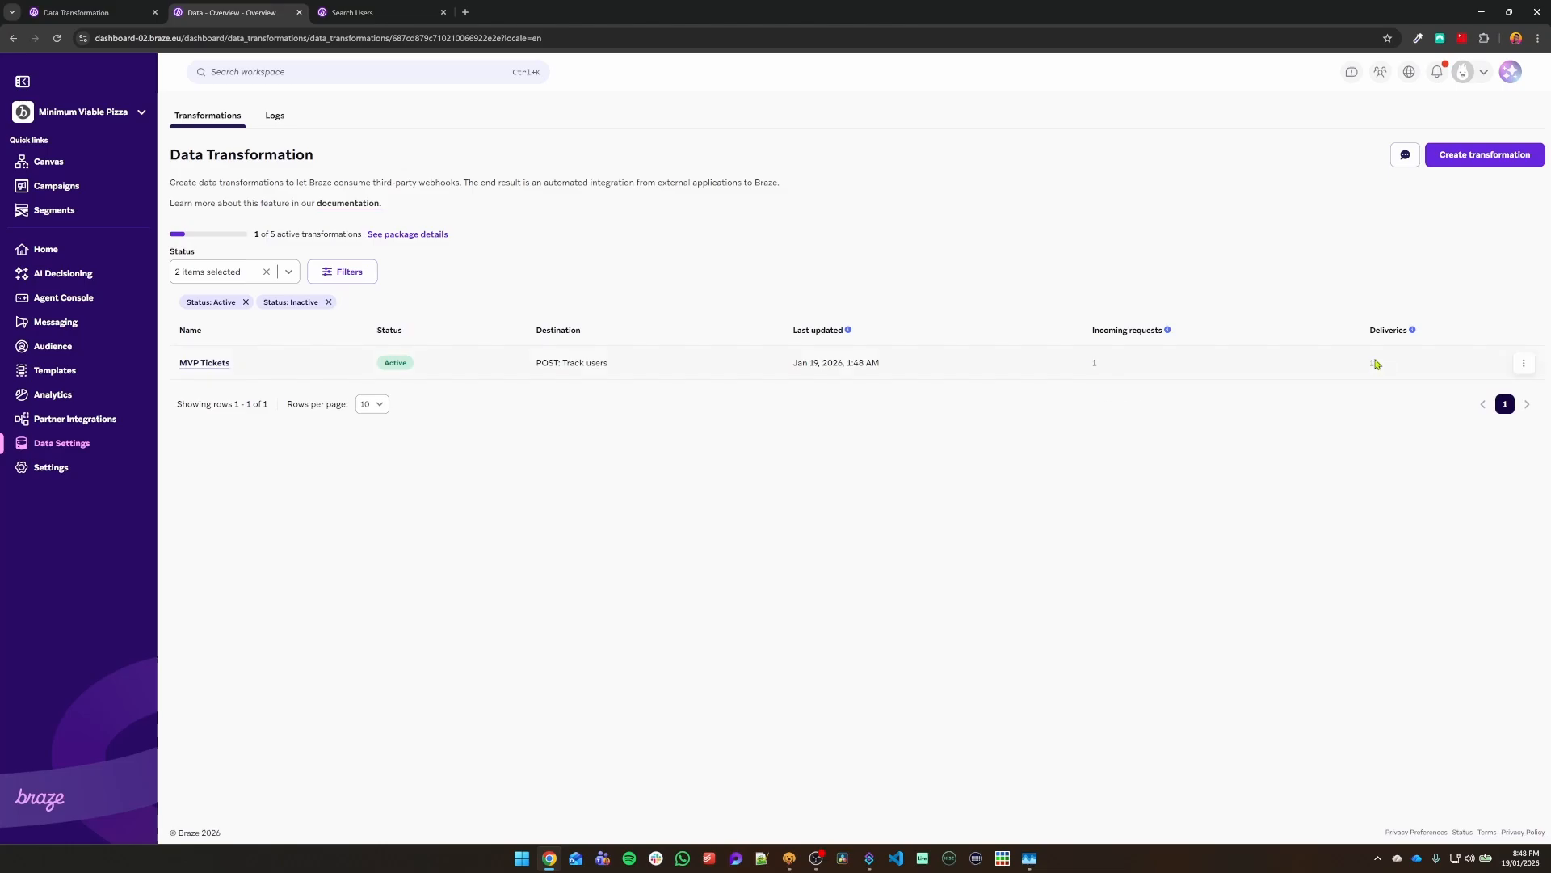
Step: Verify the test profile's Purchases card shows one $66.96 purchase of The best concert eva
click(368, 10)
scroll(1316, 530, down, 1)
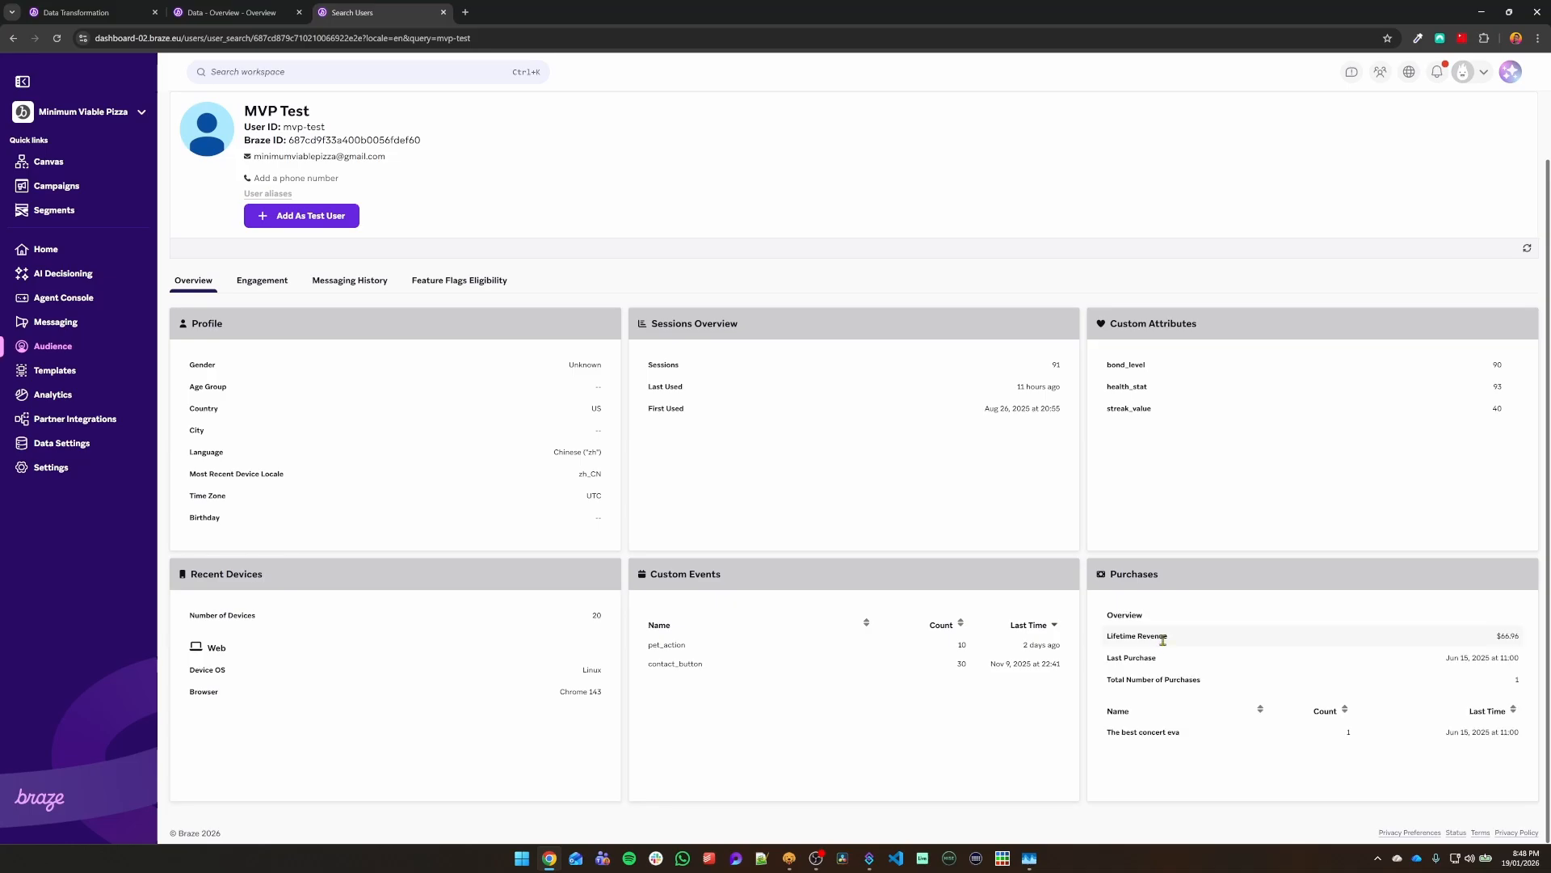
drag(1165, 638, 1203, 685)
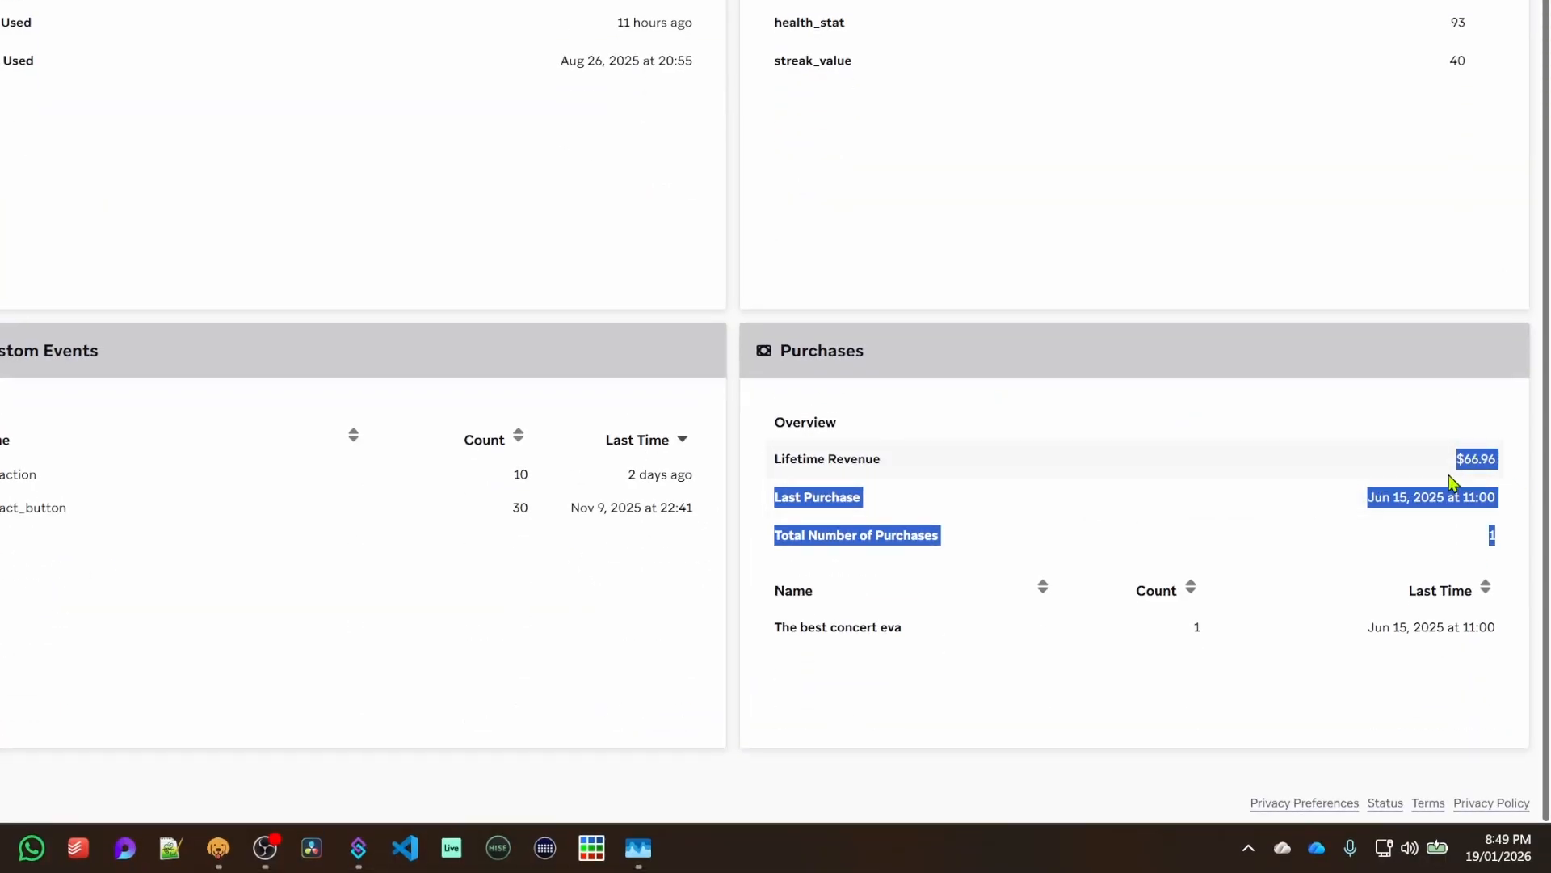
click(1314, 524)
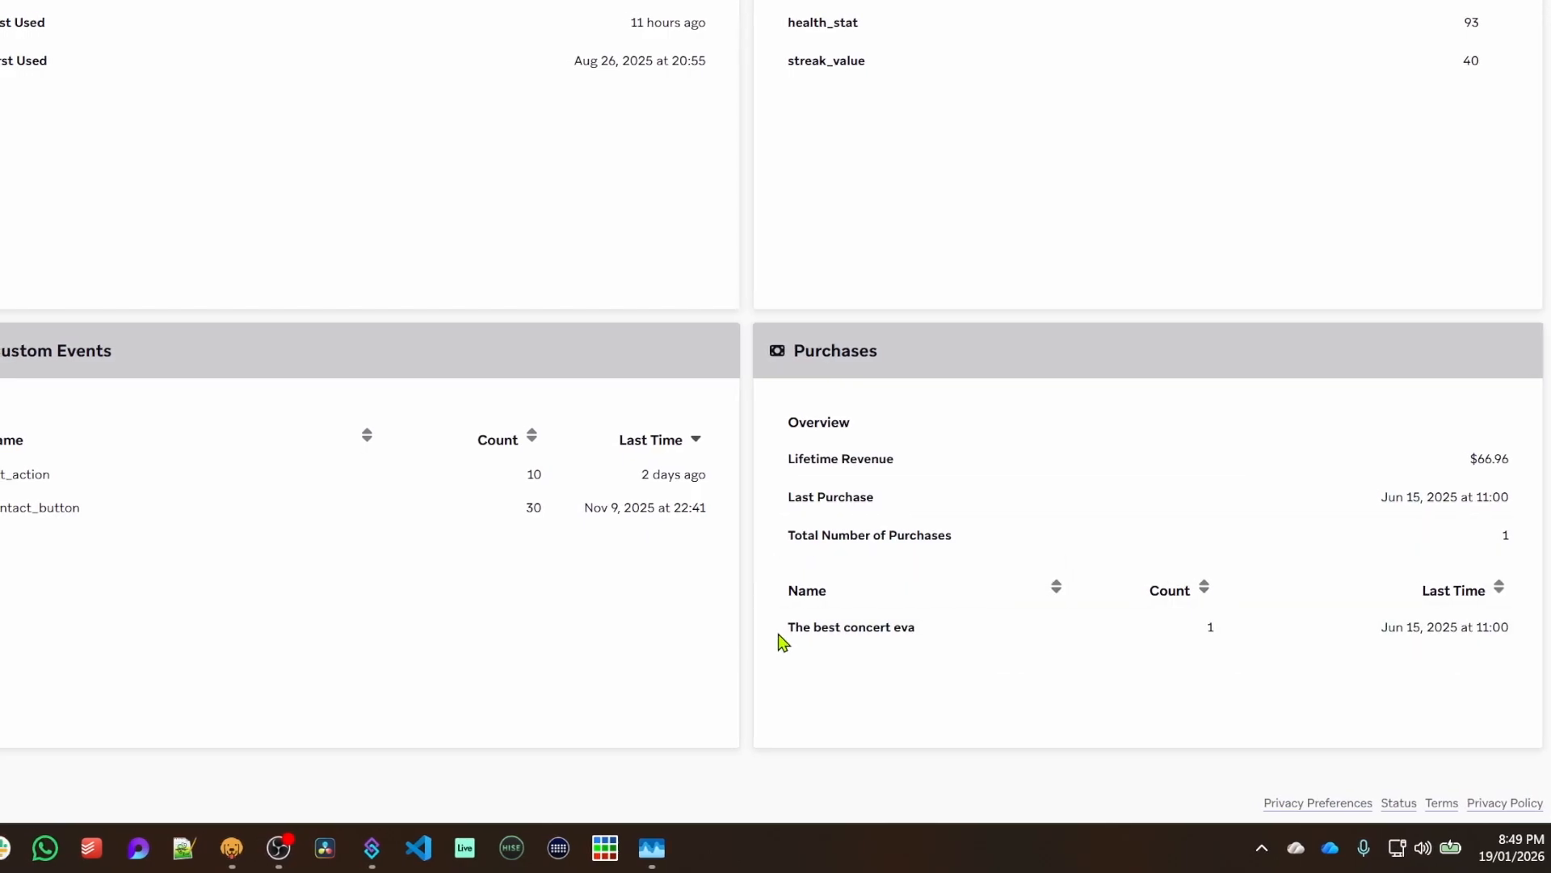
drag(777, 634, 942, 638)
drag(1194, 636, 1229, 638)
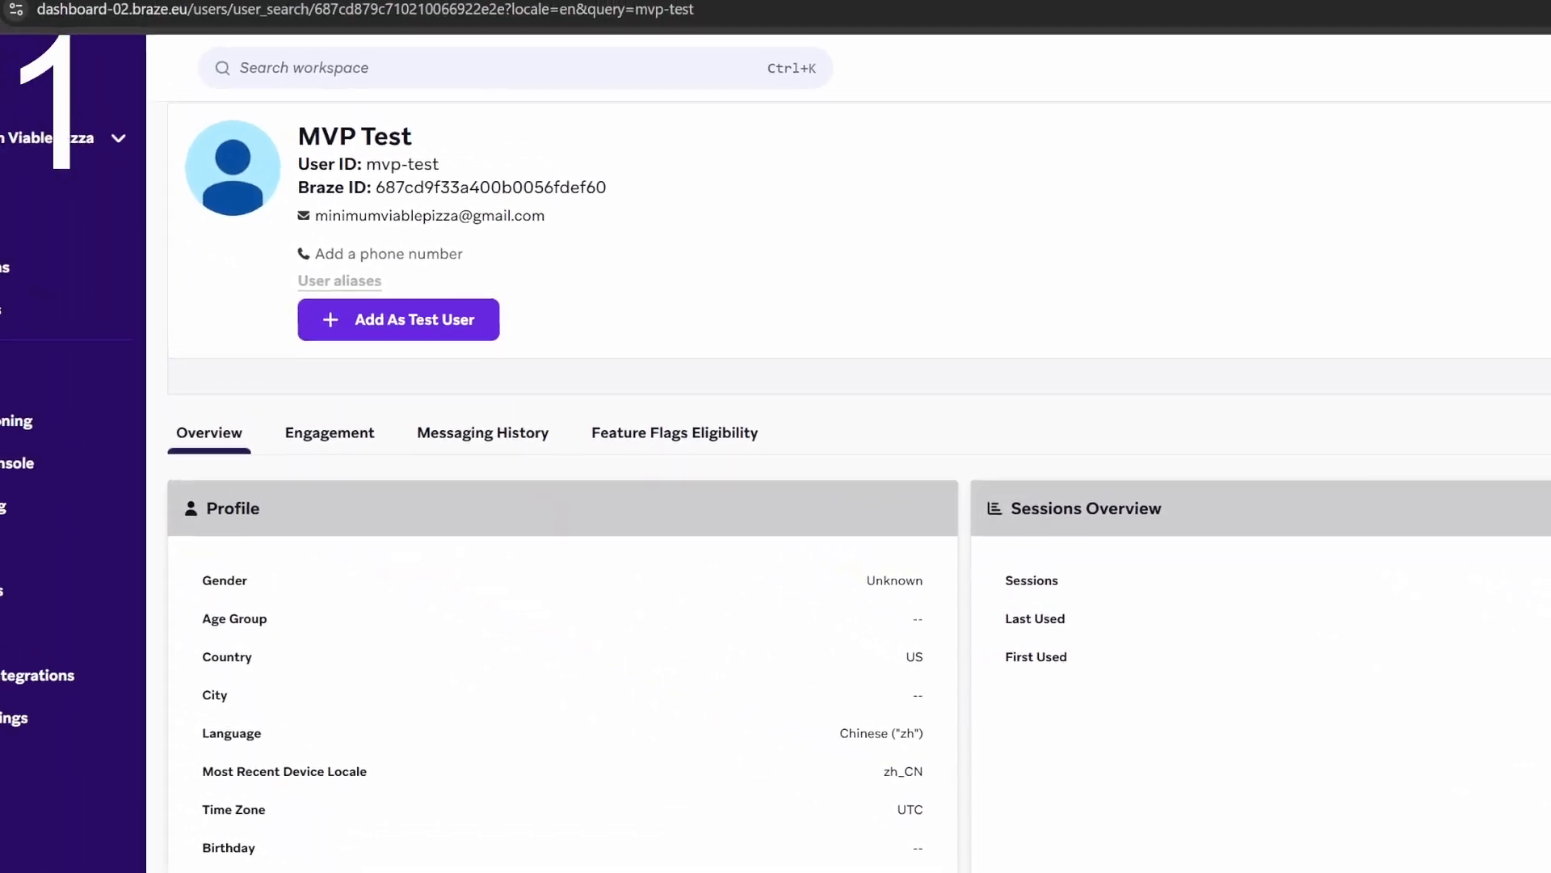
click(365, 8)
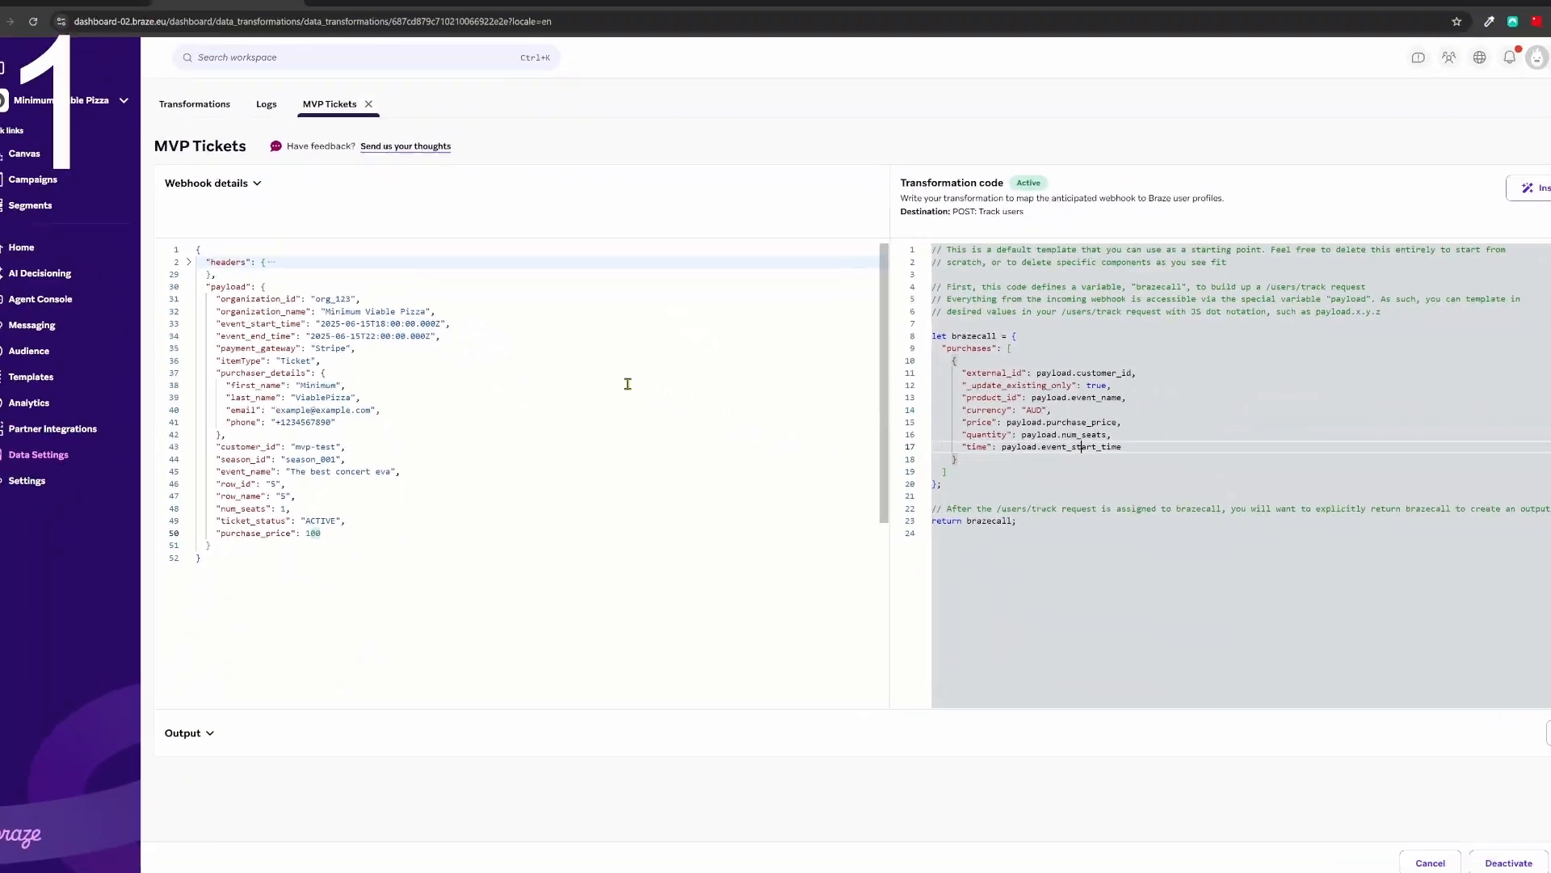